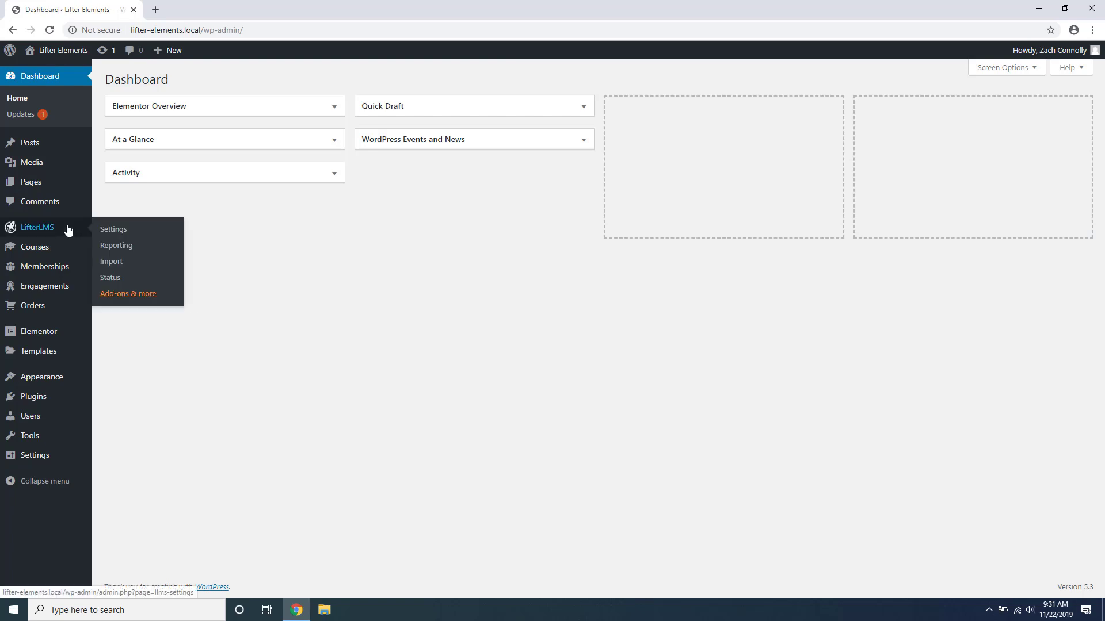
From Theme Builder, create a Single template for Pages named 'Lesson Template???'
mouse_move(56, 253)
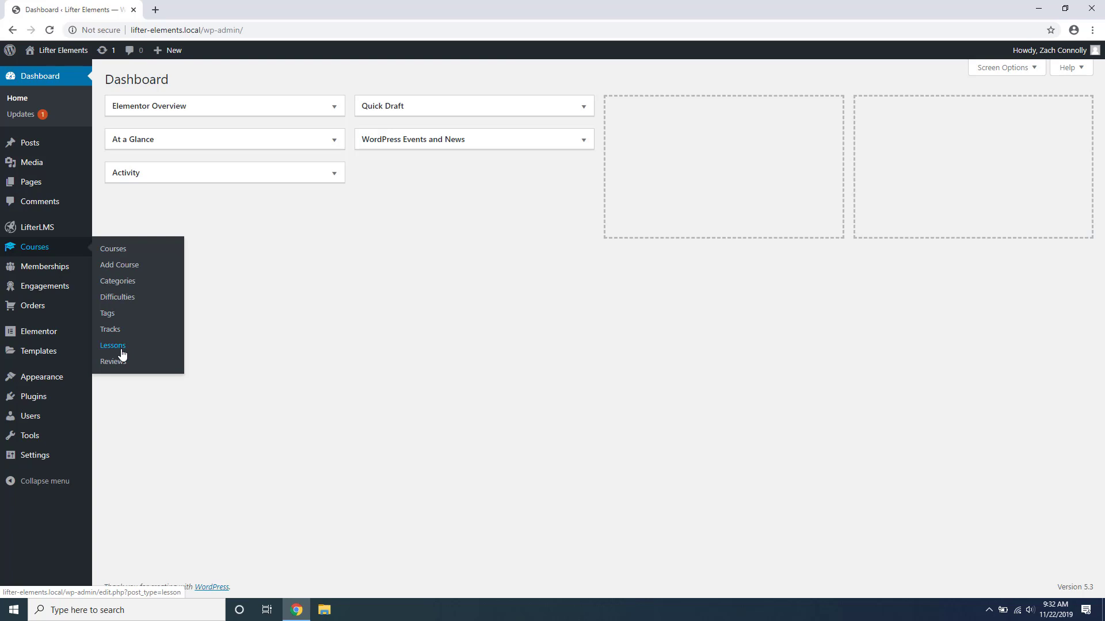
mouse_move(50, 185)
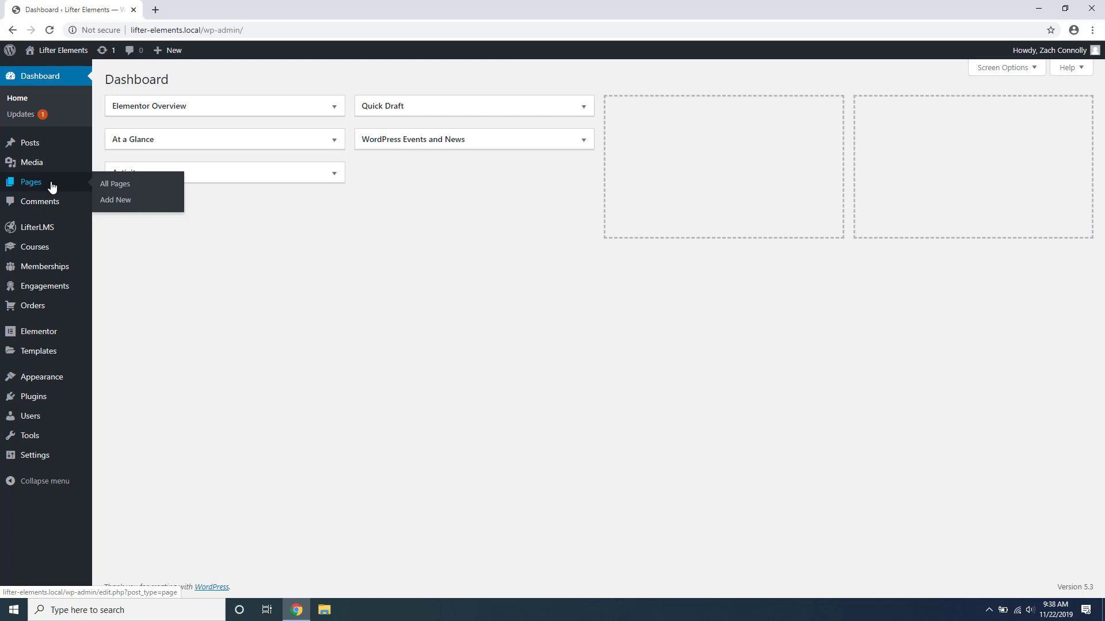
mouse_move(62, 247)
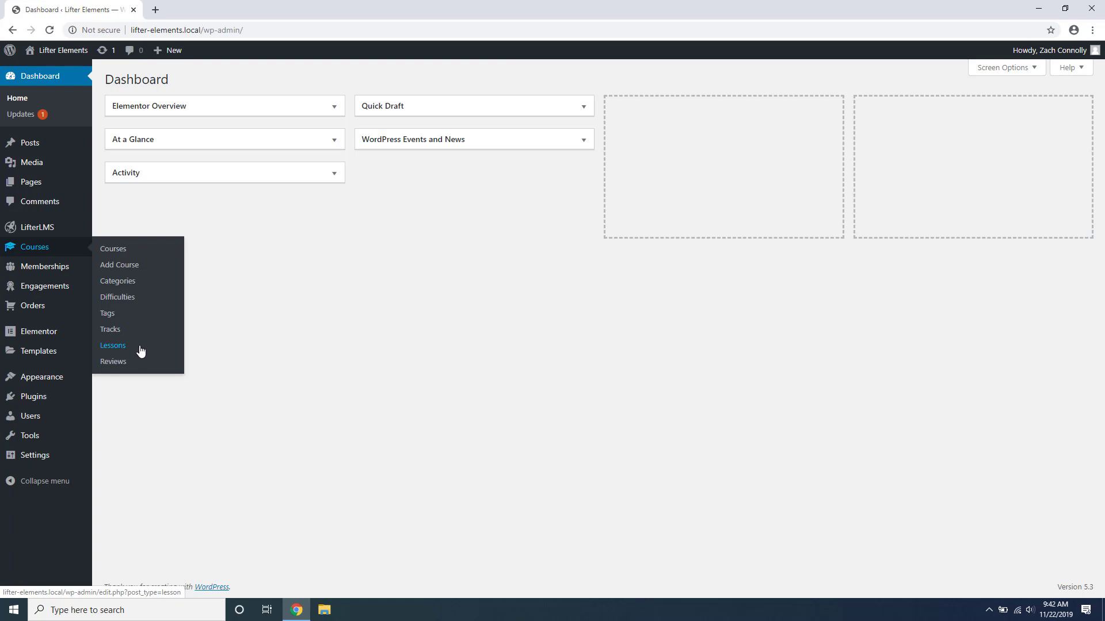
mouse_move(70, 337)
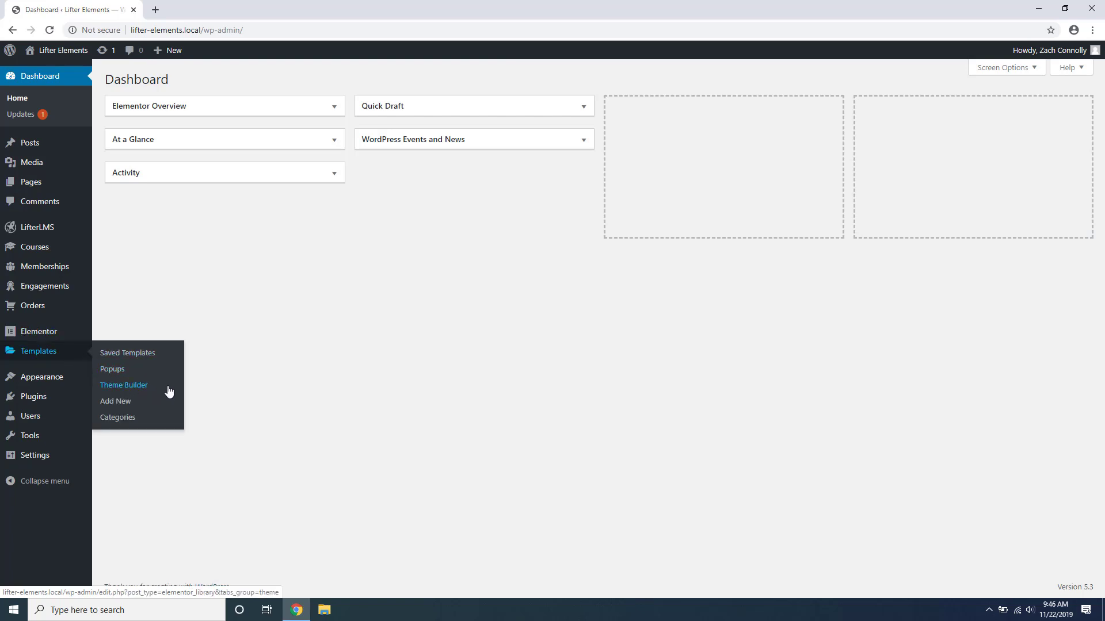
click(168, 390)
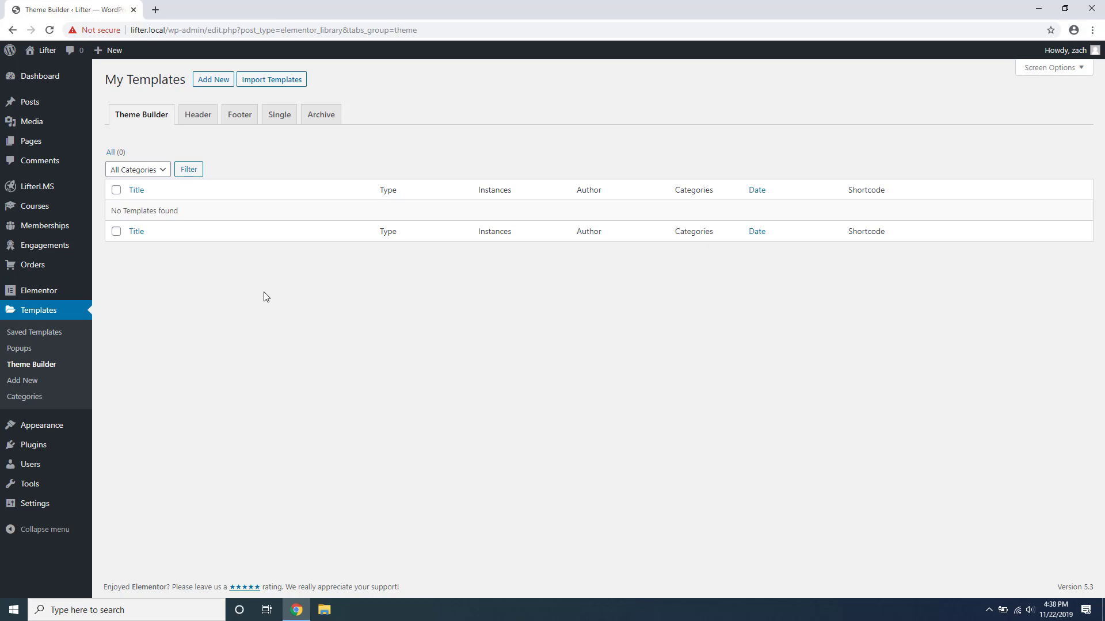
click(203, 78)
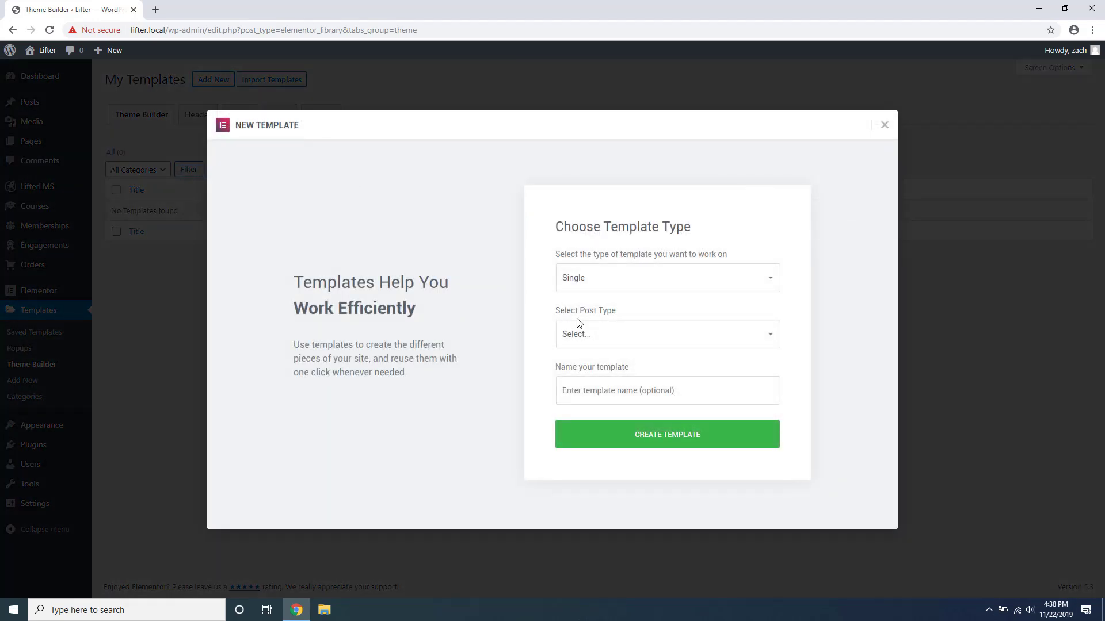
click(581, 332)
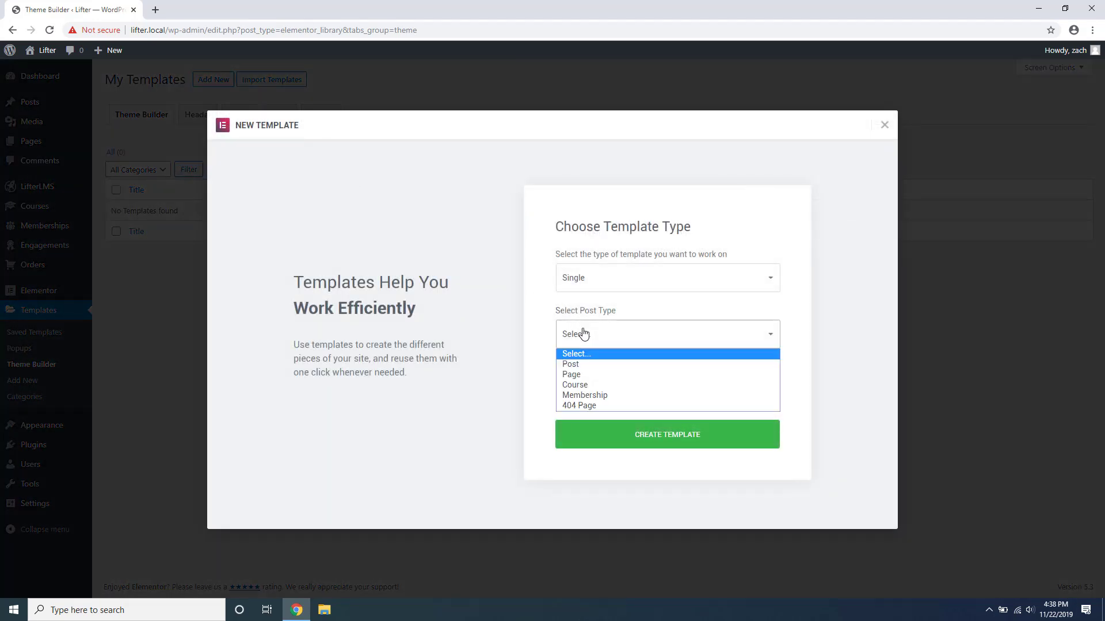
click(596, 374)
click(601, 393)
text(Le)
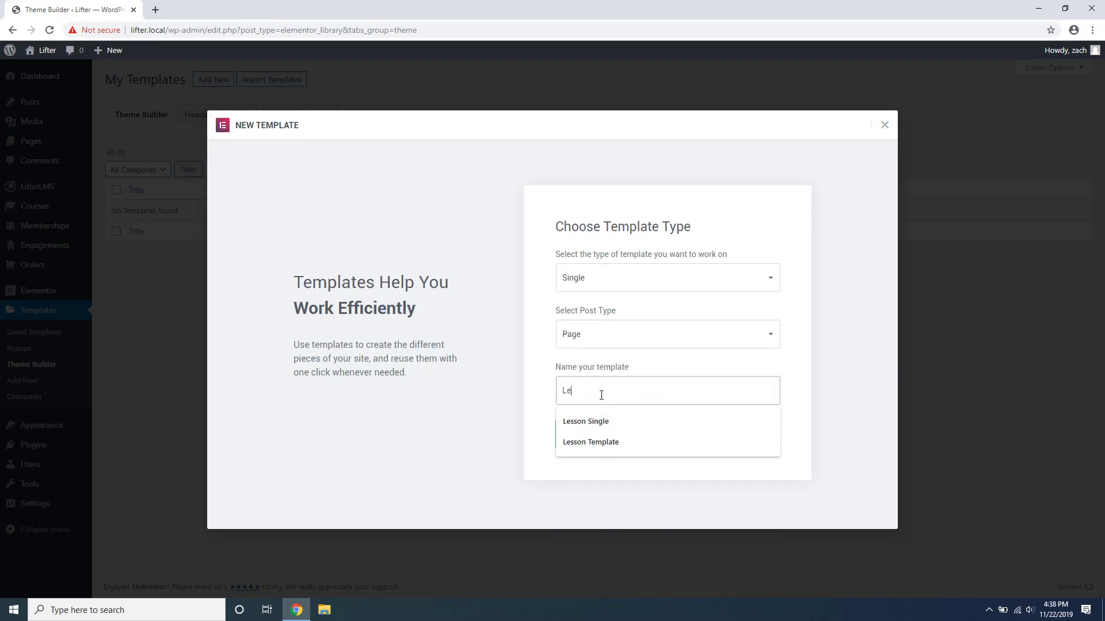
text(sson Template???)
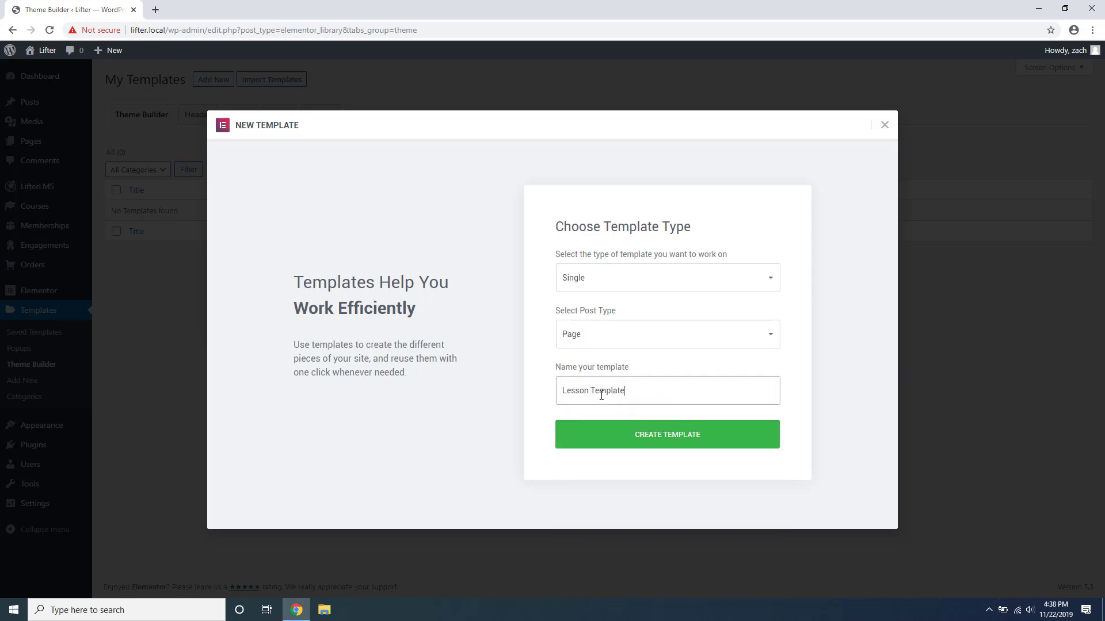
click(620, 440)
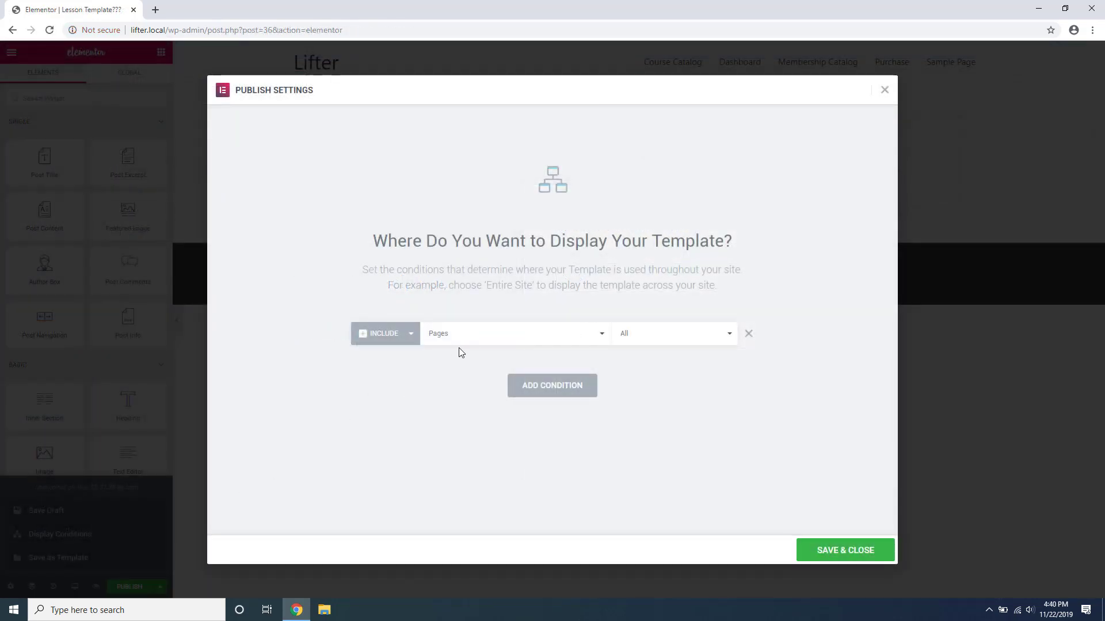
Browse the Include condition options, keep Pages selected, and close Publish Settings
click(470, 339)
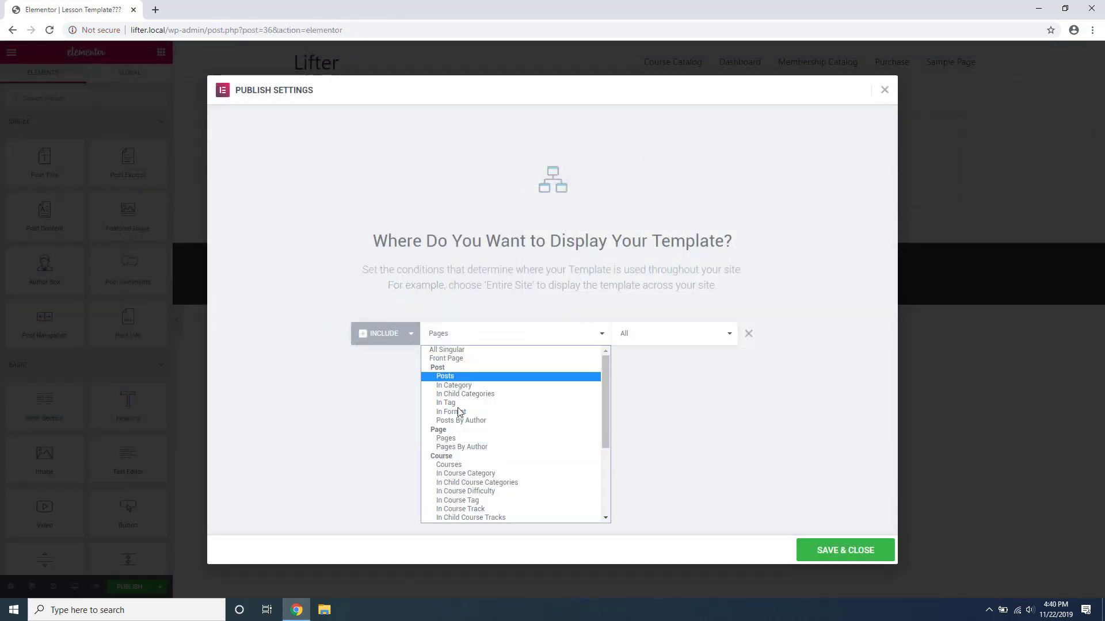
scroll(463, 420, down, 3)
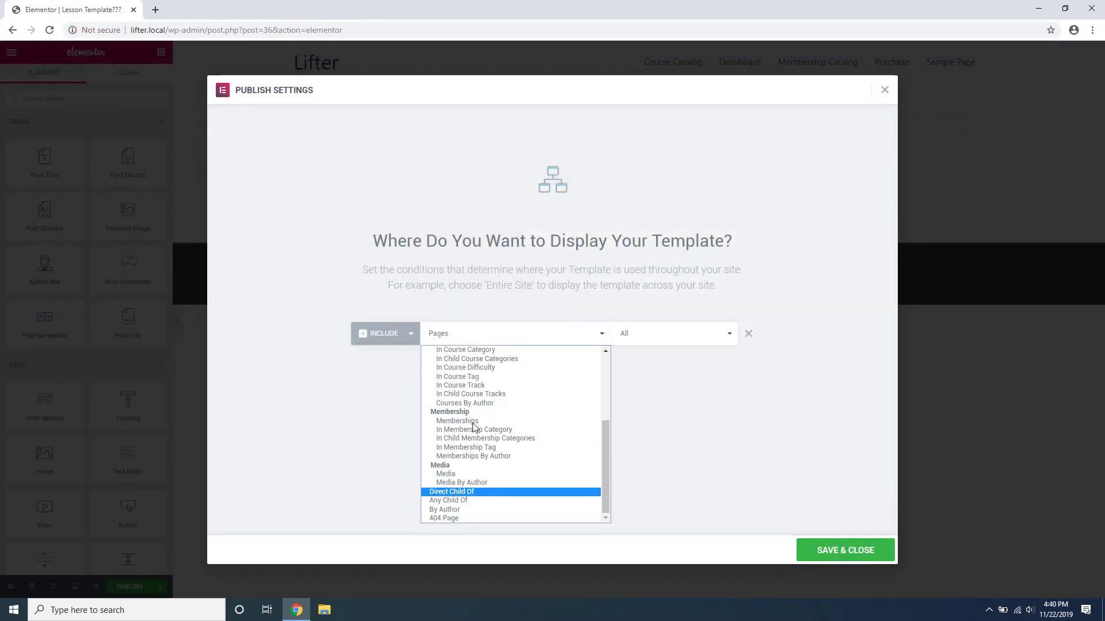
scroll(477, 489, up, 2)
scroll(478, 452, down, 1)
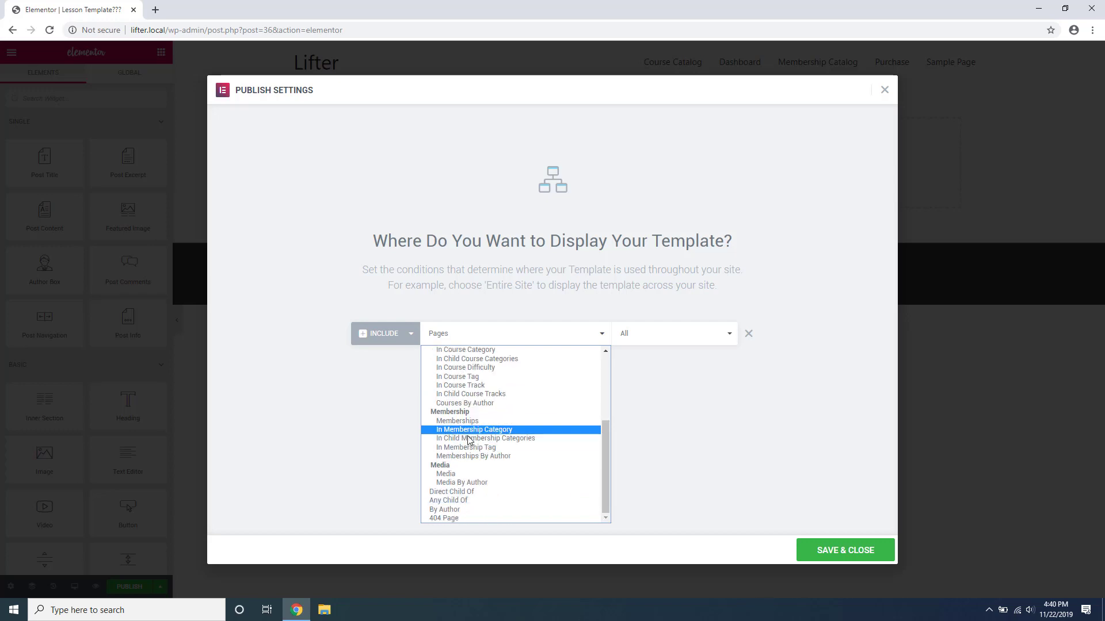
scroll(490, 420, up, 3)
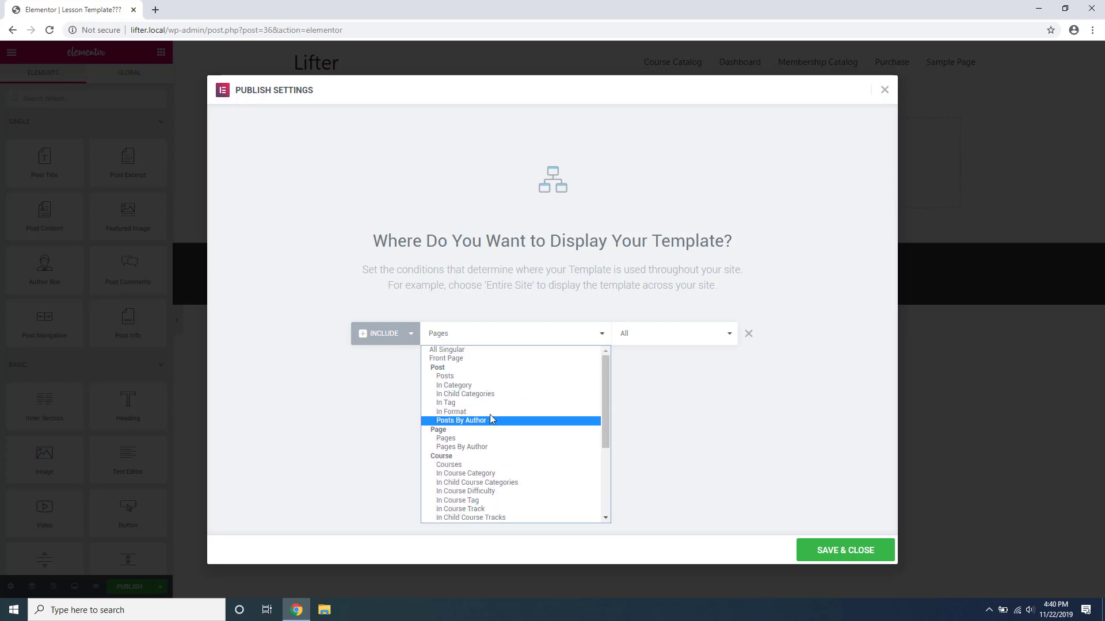
click(671, 443)
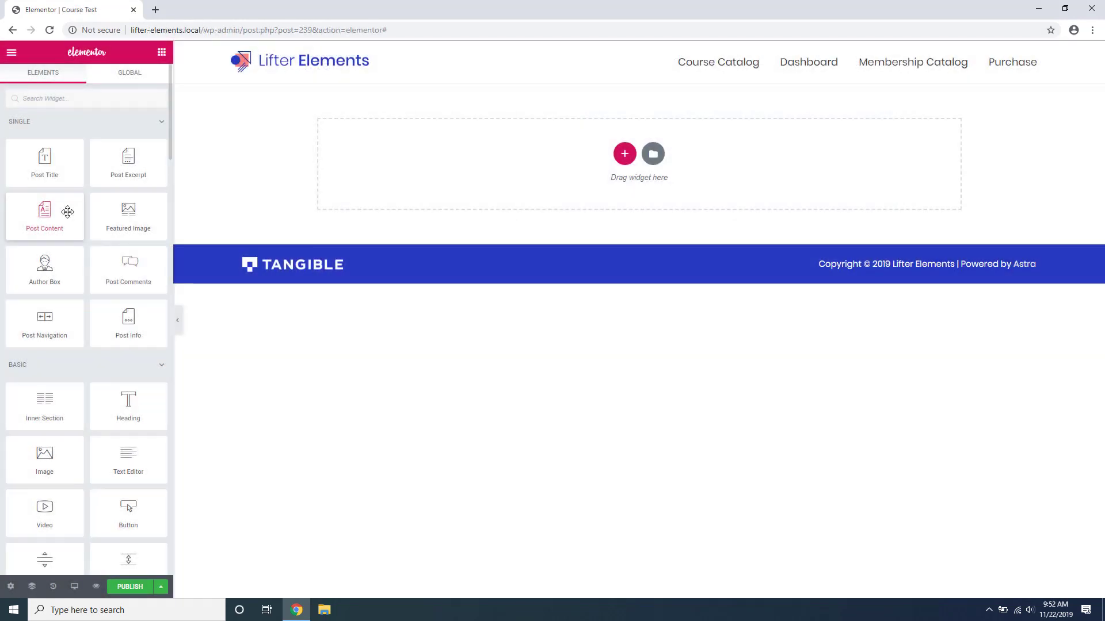
drag(68, 211, 446, 165)
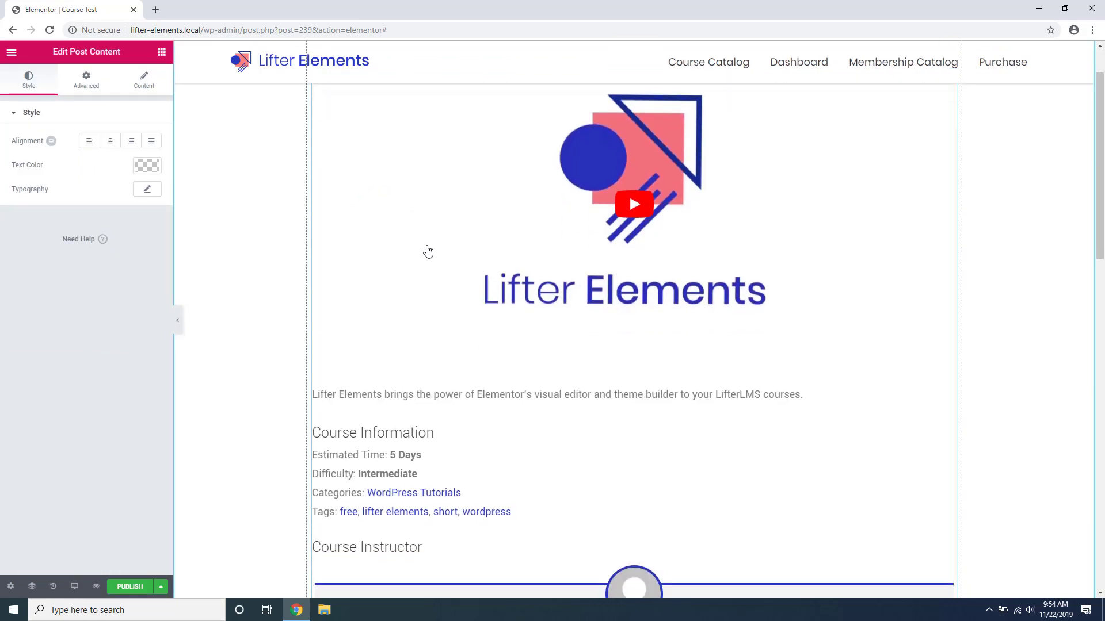
scroll(428, 251, down, 1)
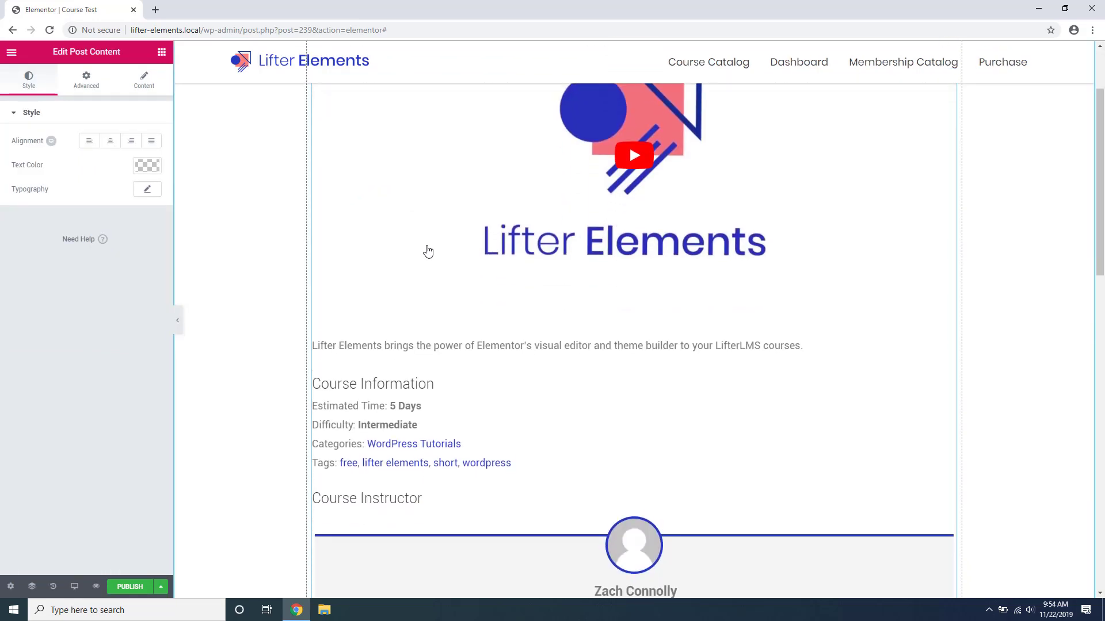
scroll(428, 251, down, 4)
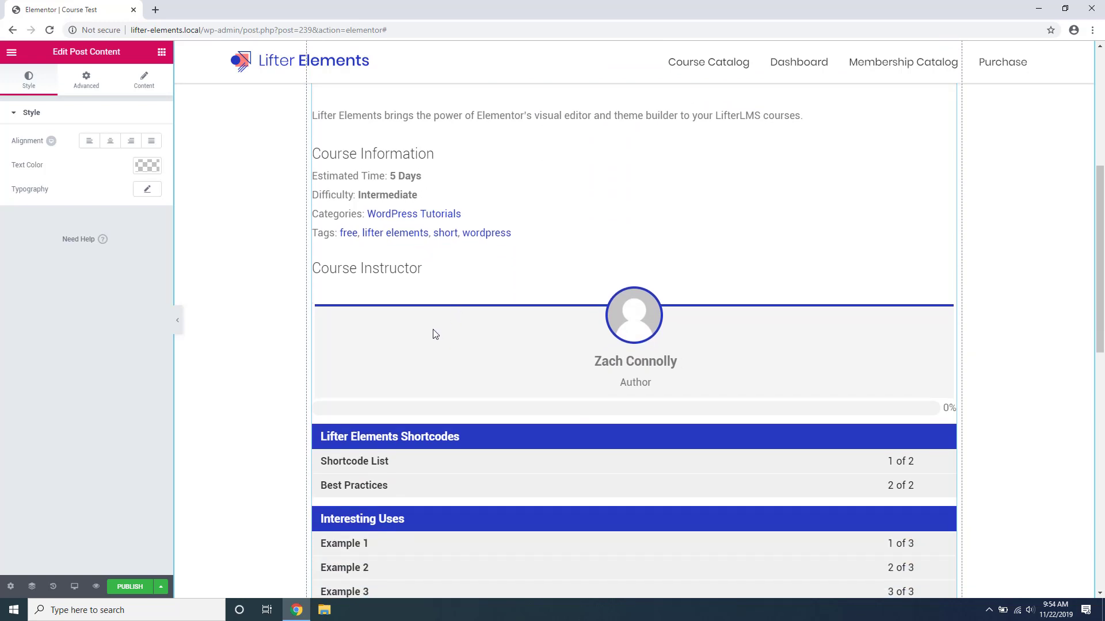
scroll(436, 336, up, 6)
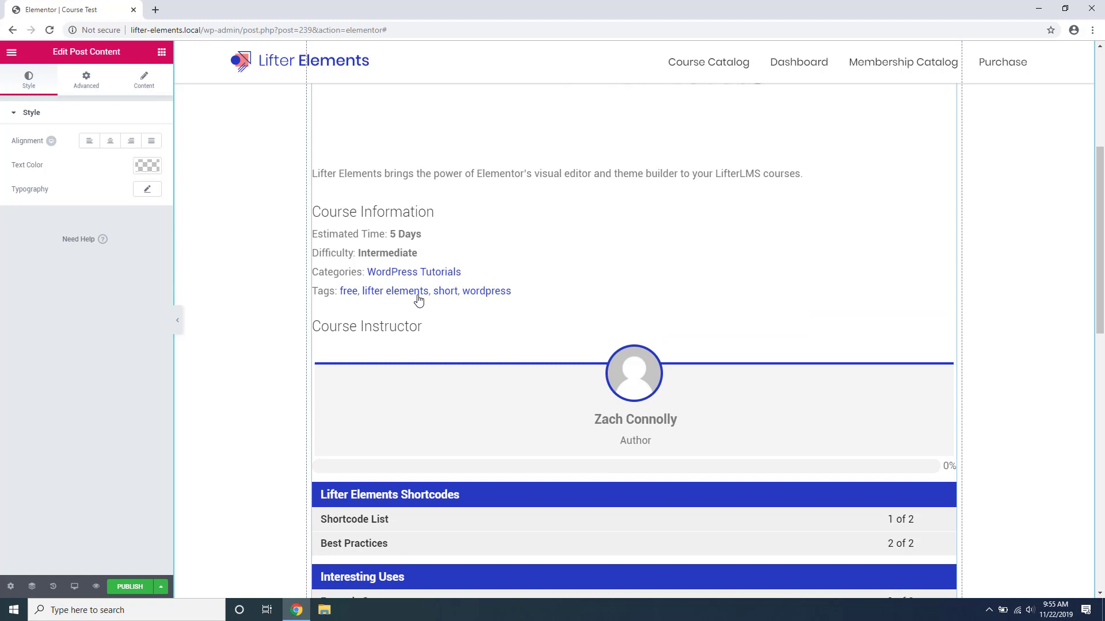
right_click(634, 80)
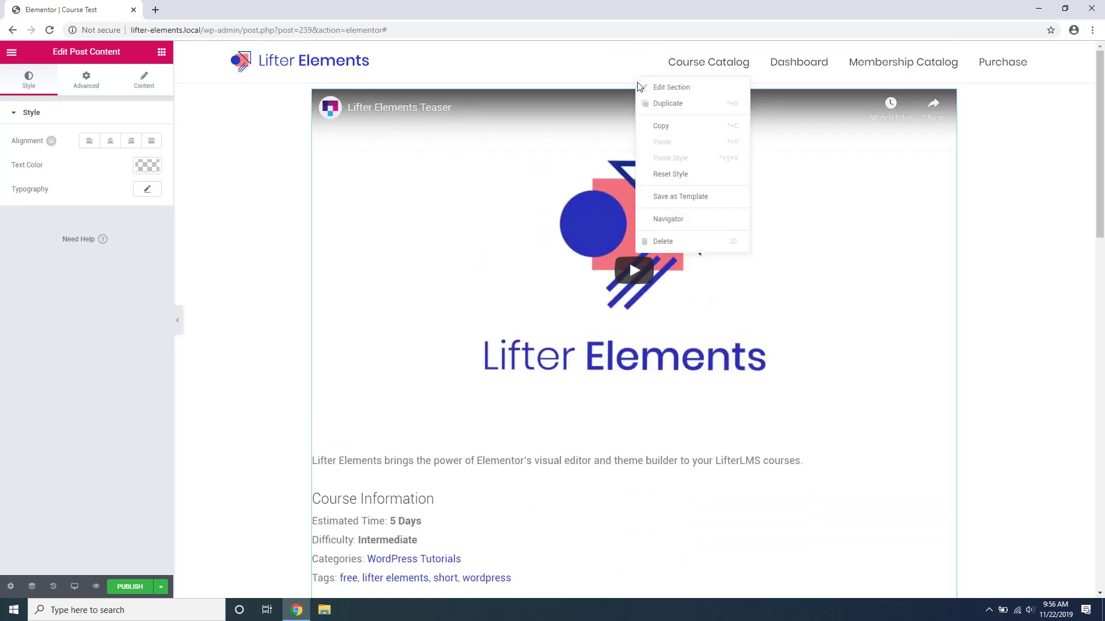
Delete the teaser video section and drag a LifterLMS course widget into the template
click(665, 236)
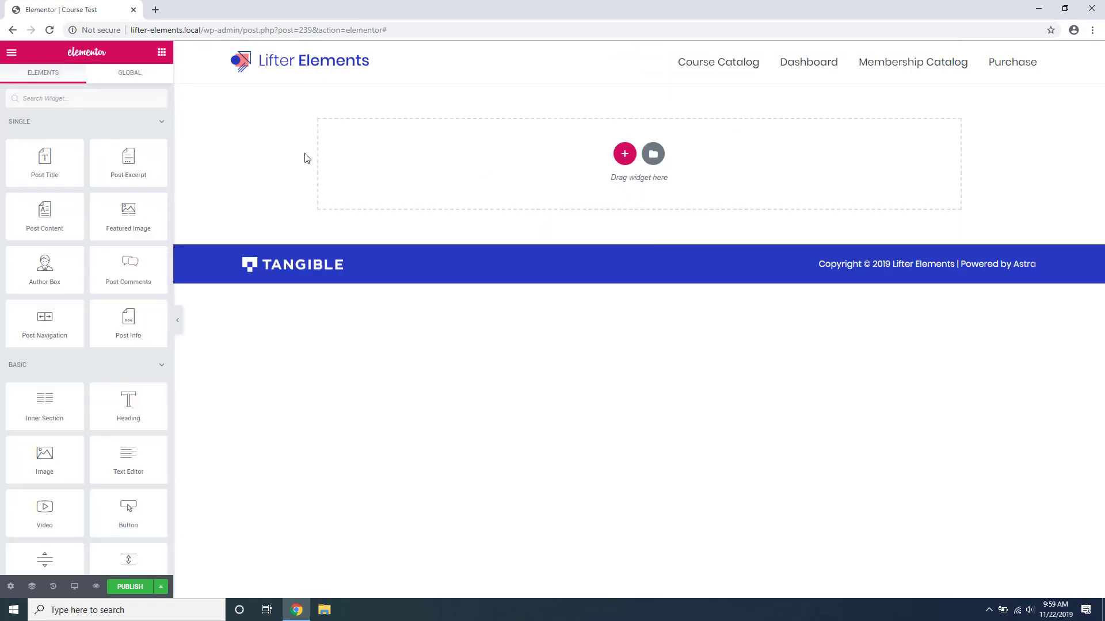
click(135, 122)
click(117, 157)
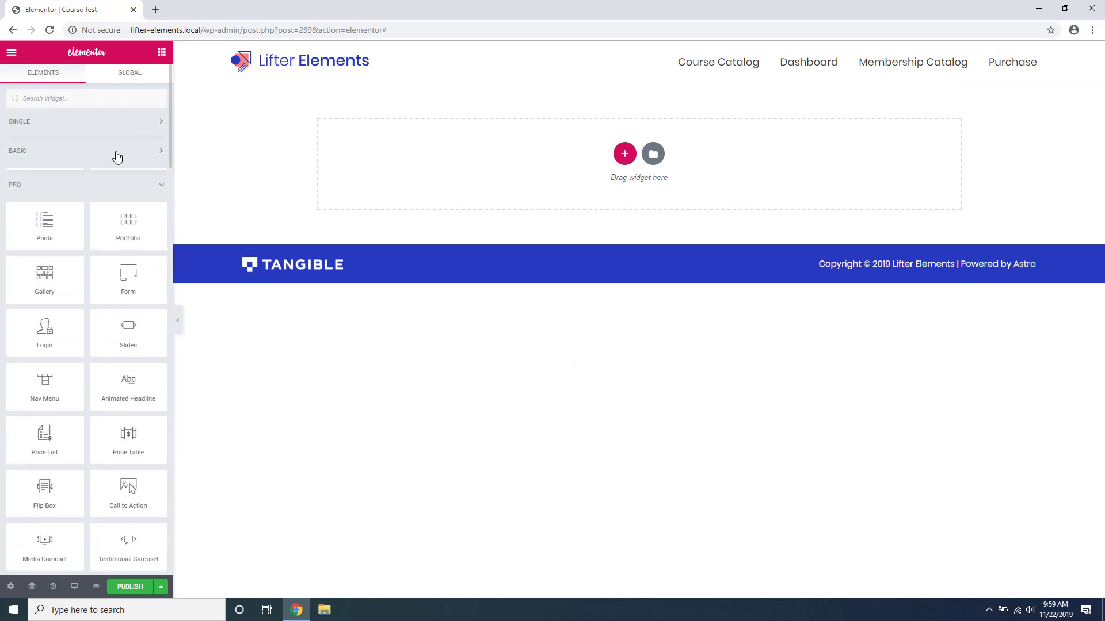
click(109, 180)
click(109, 218)
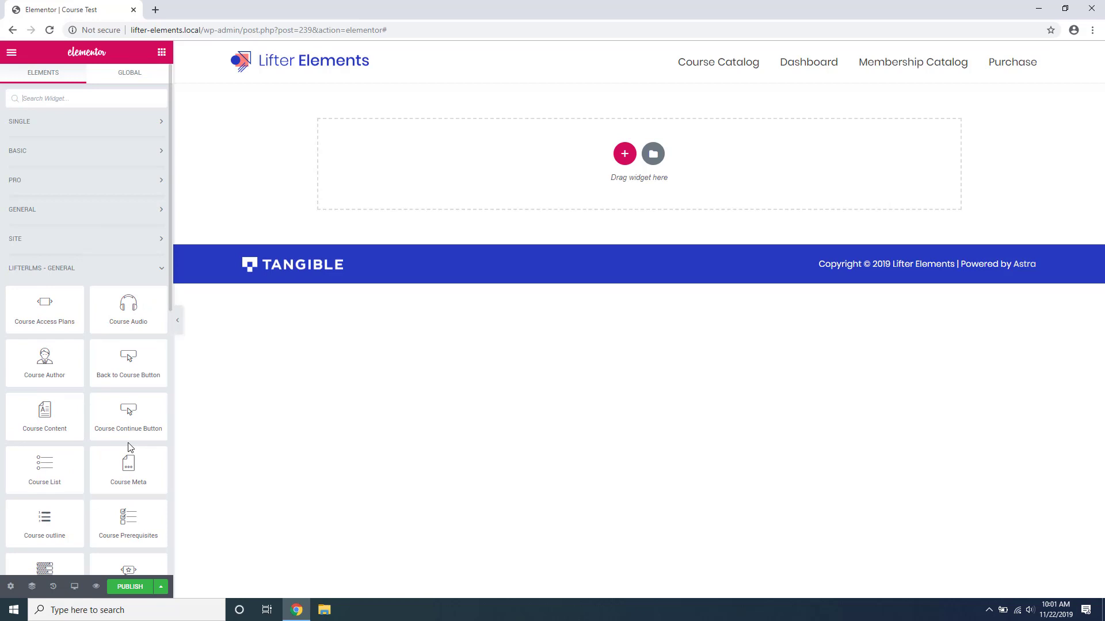
scroll(129, 448, down, 3)
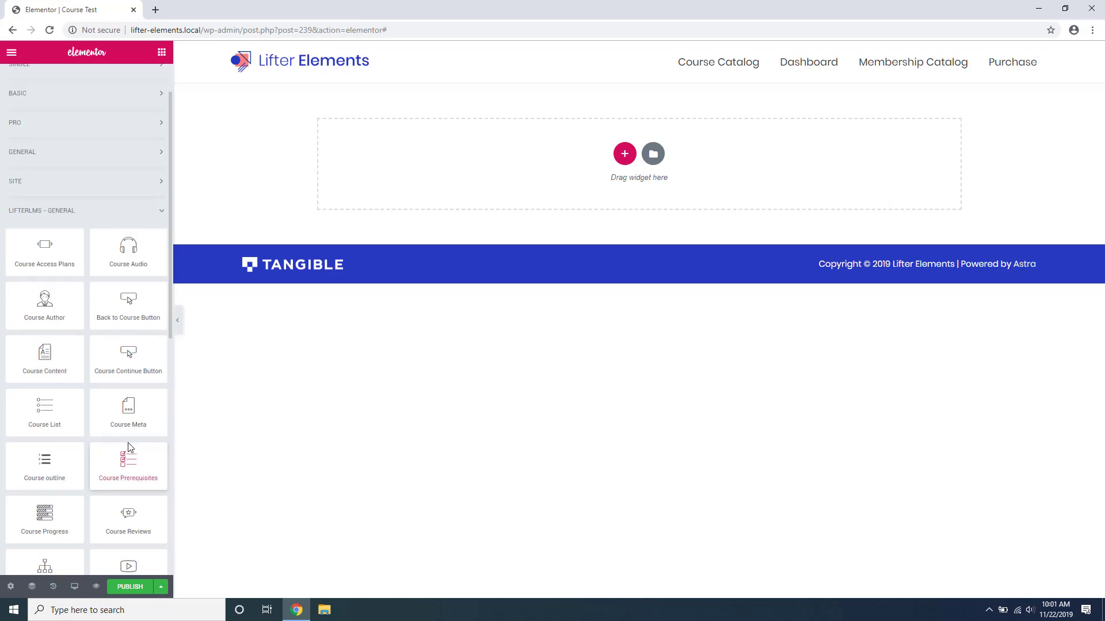
drag(74, 449, 509, 154)
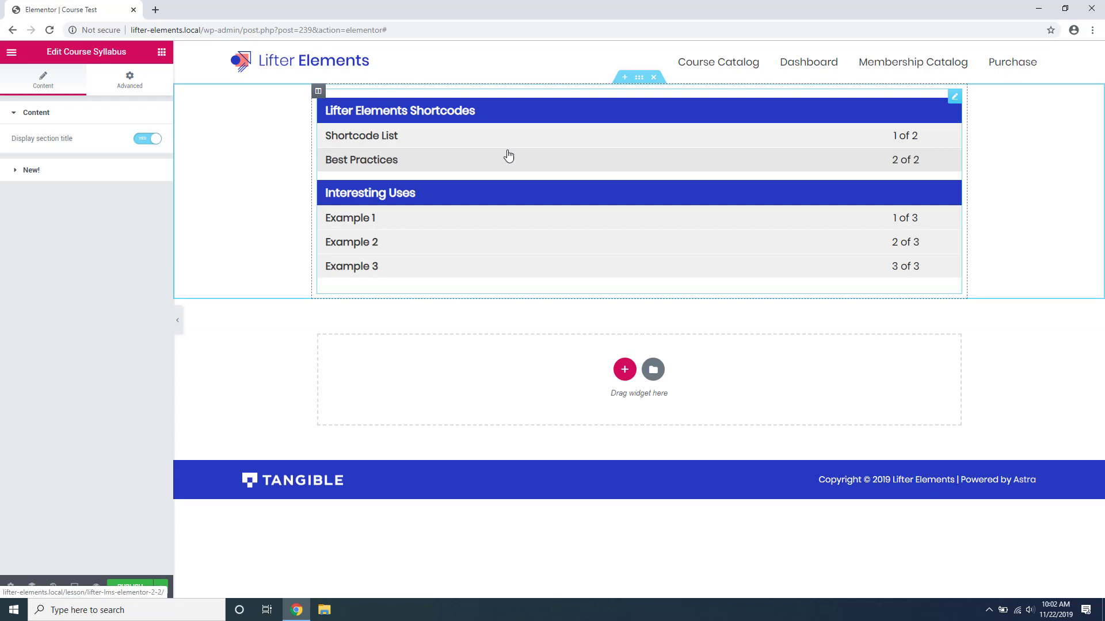
Place the Course Content widget directly below the Course Syllabus
click(161, 54)
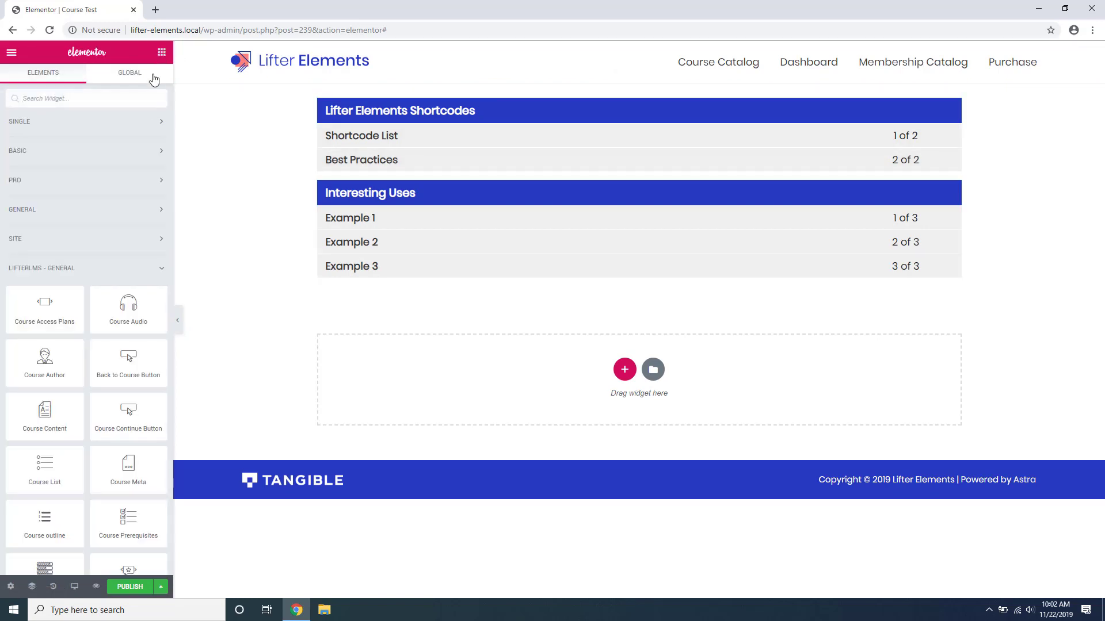
drag(42, 420, 436, 299)
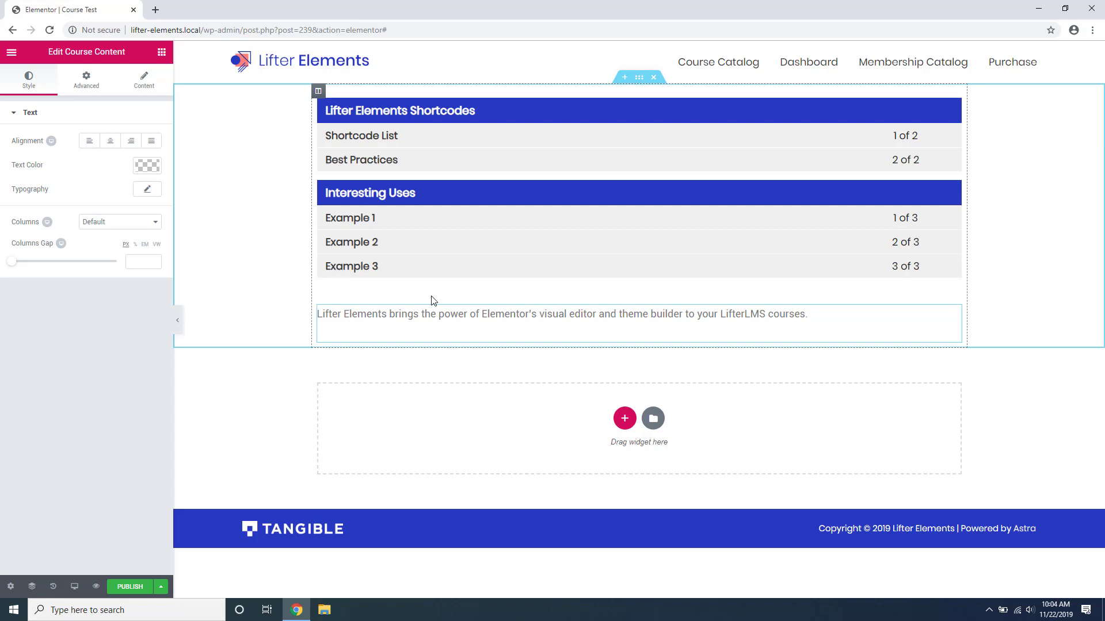
click(162, 51)
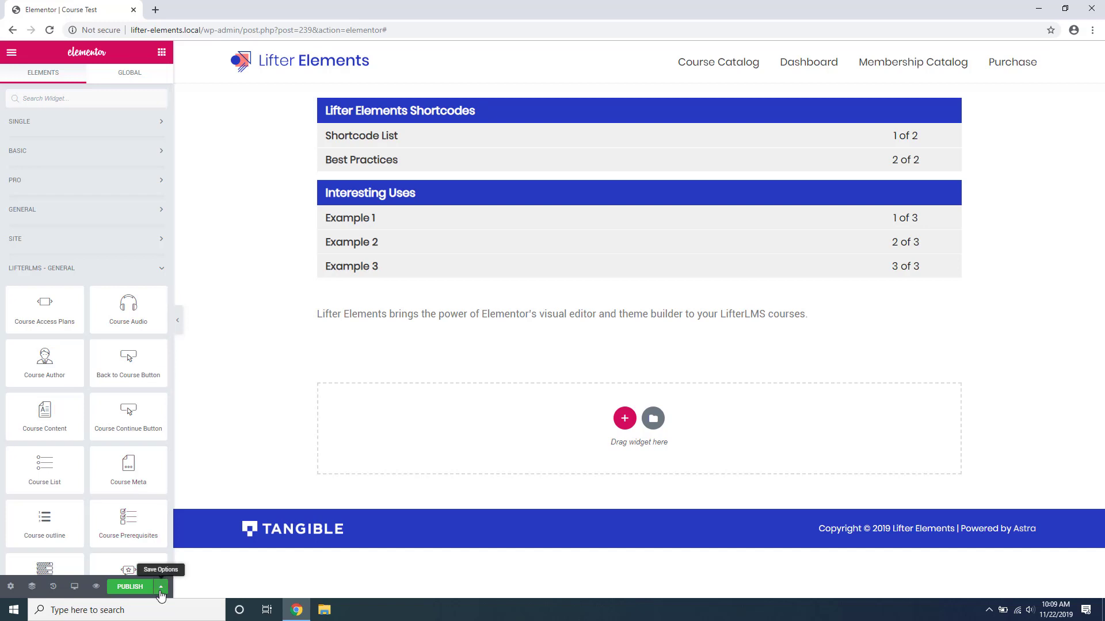
Set the template's display condition to Include > Courses > All
click(160, 586)
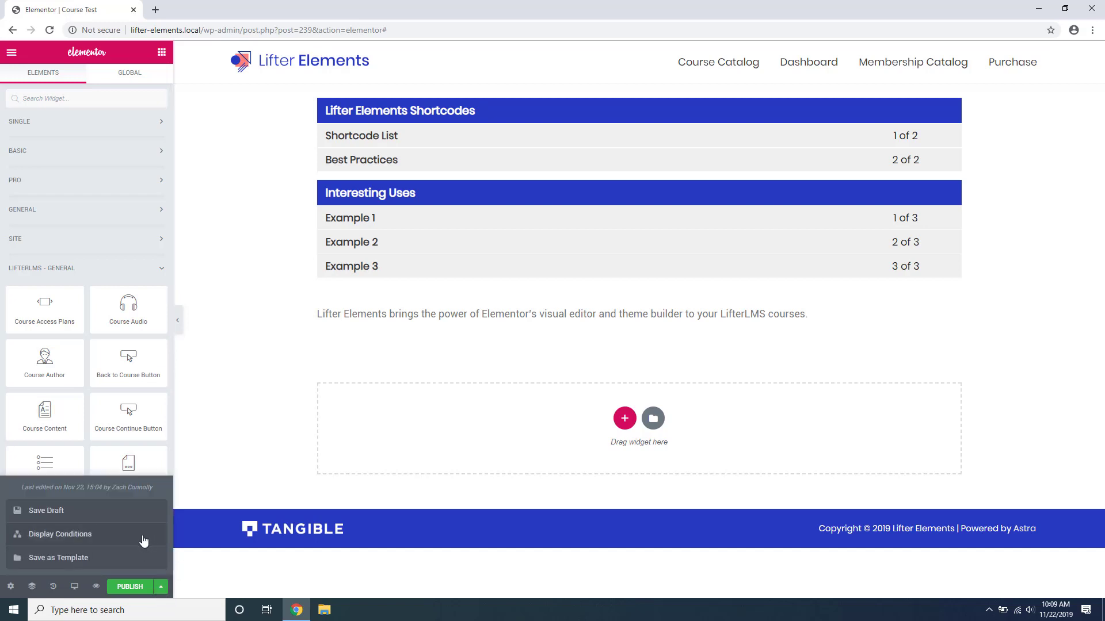
click(143, 536)
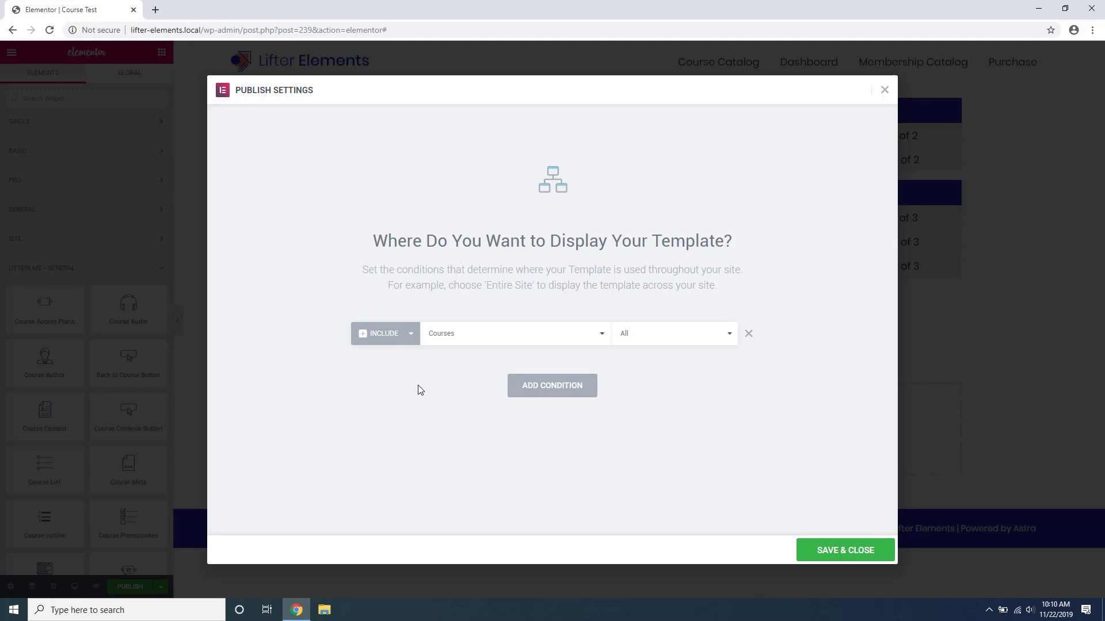
click(465, 336)
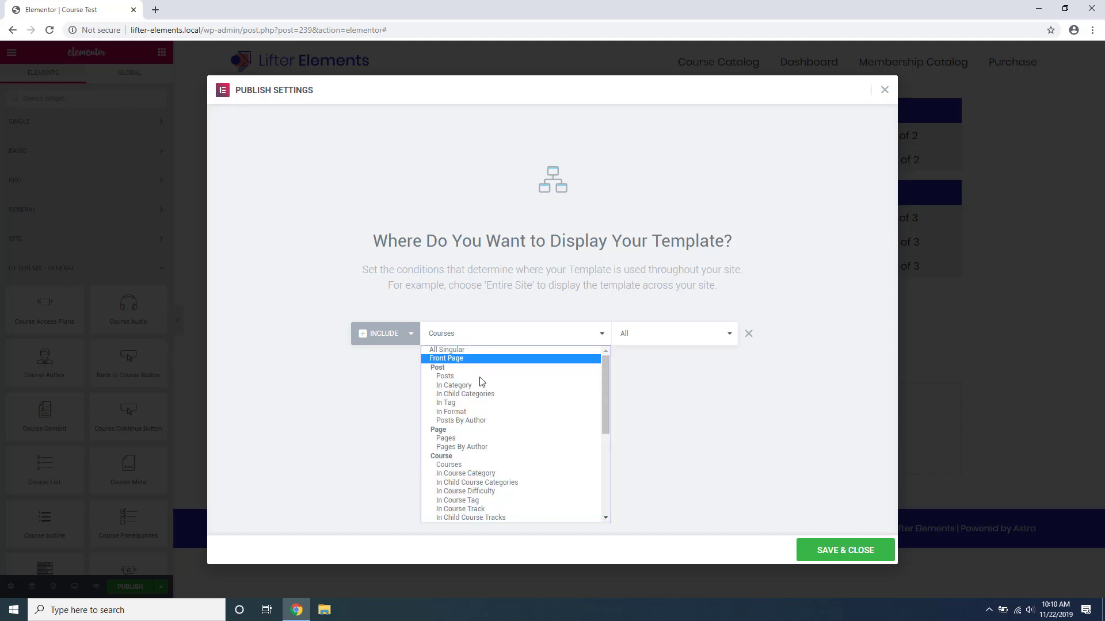
scroll(496, 436, down, 4)
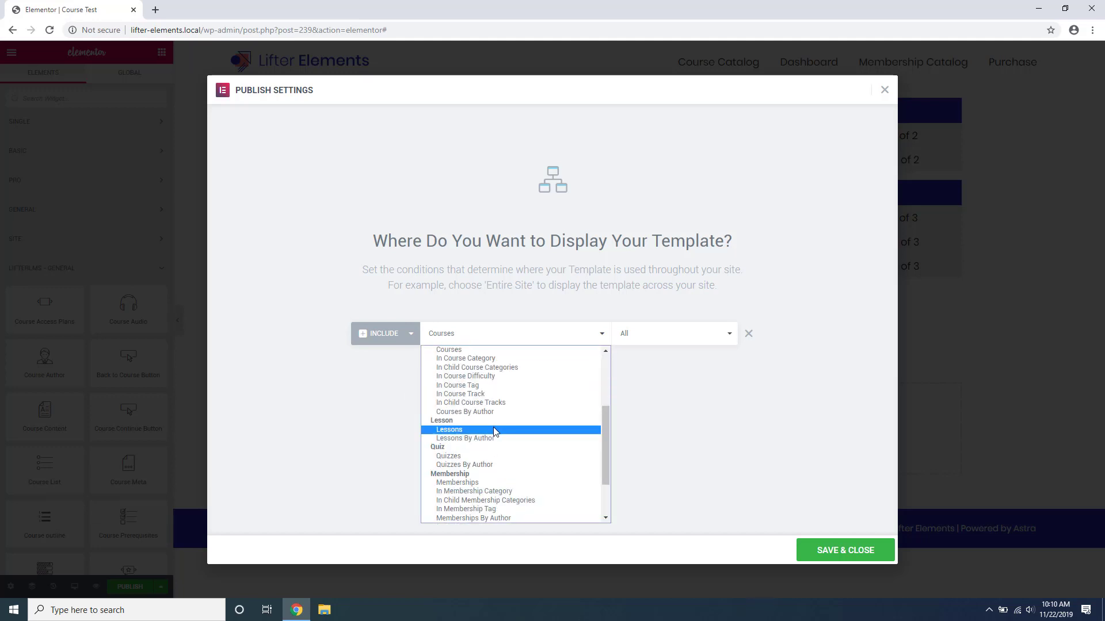
click(359, 408)
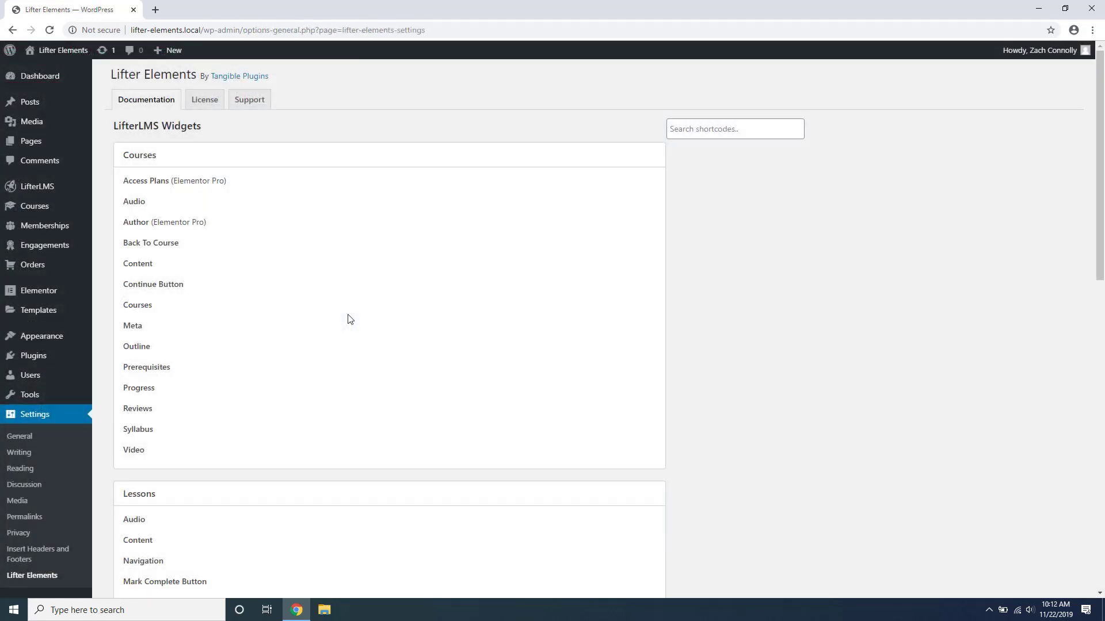
scroll(349, 319, down, 12)
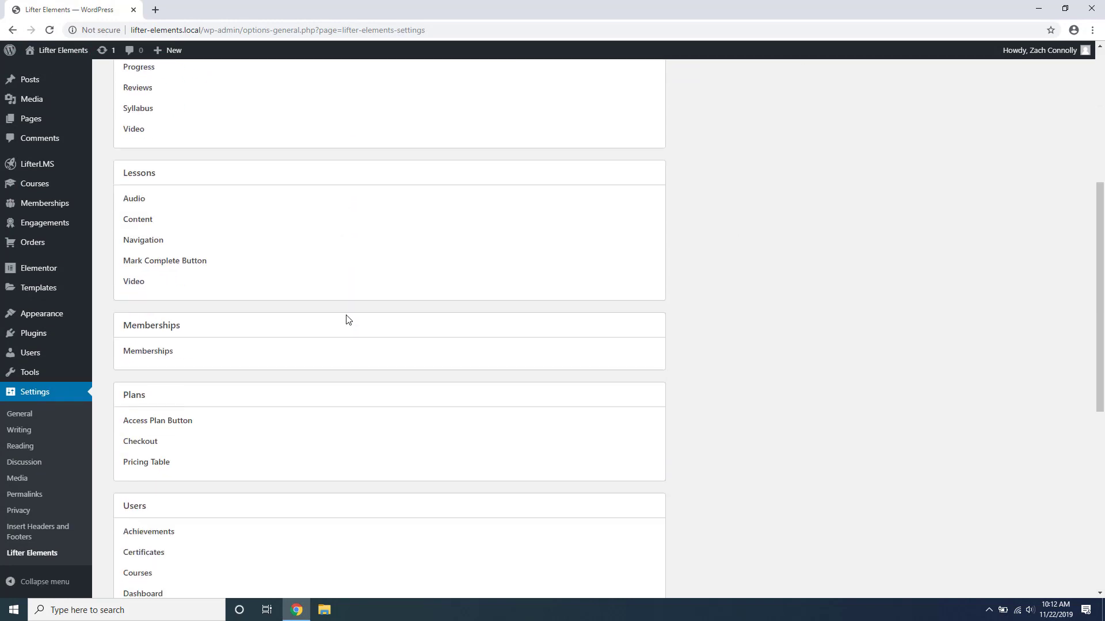
scroll(347, 319, down, 2)
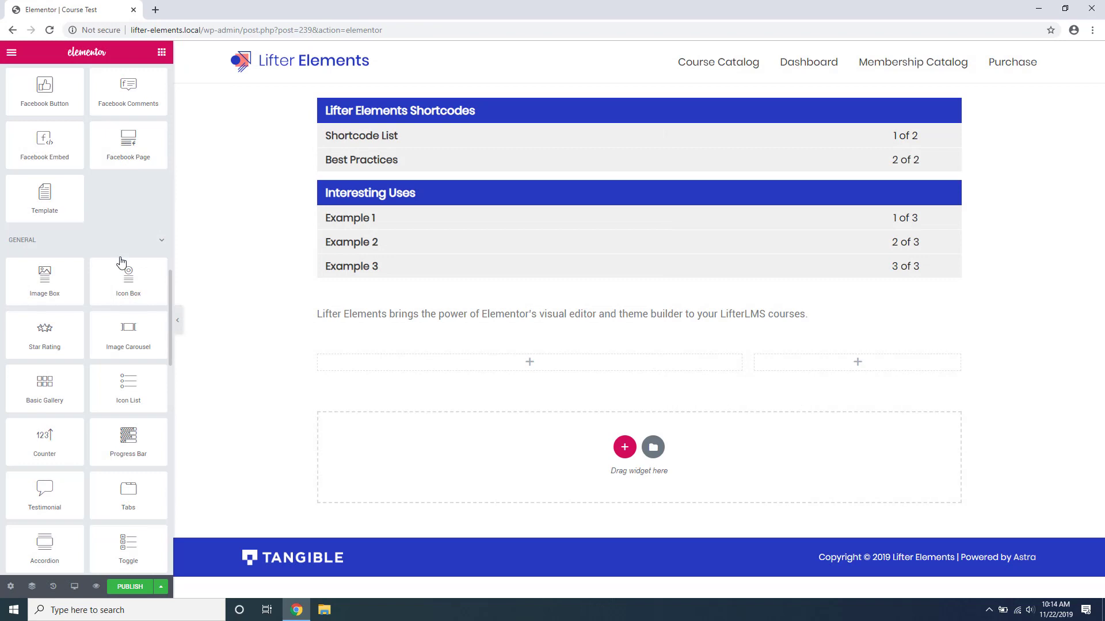
Add a right-column Icon Box titled 'Difficulty' with the dynamic Course Difficulty description
drag(128, 281, 821, 364)
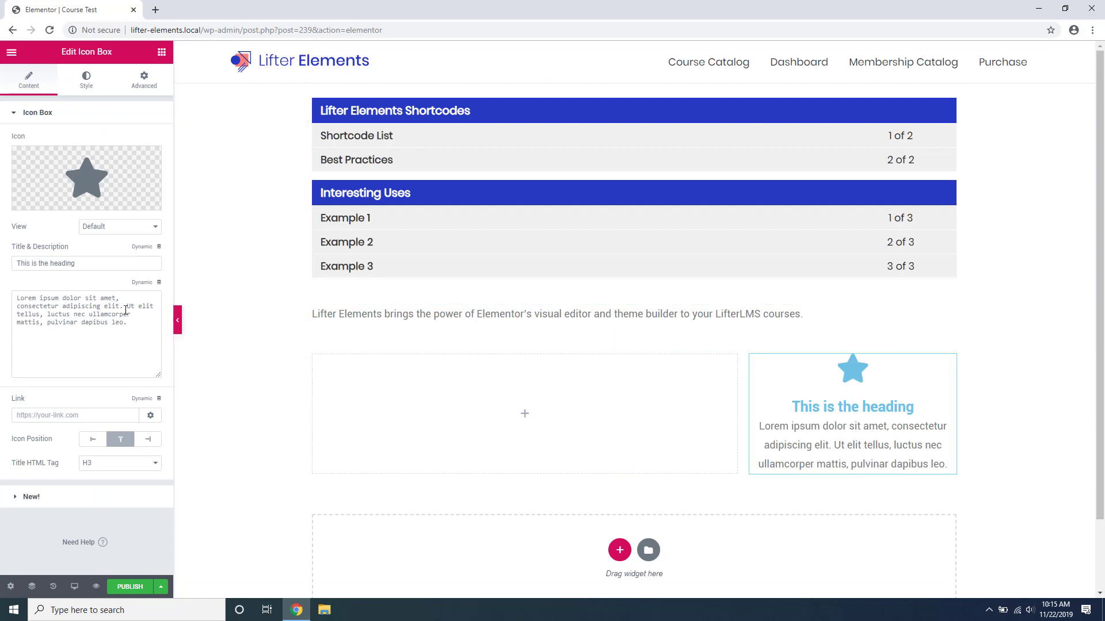
click(85, 264)
key(ctrl+a)
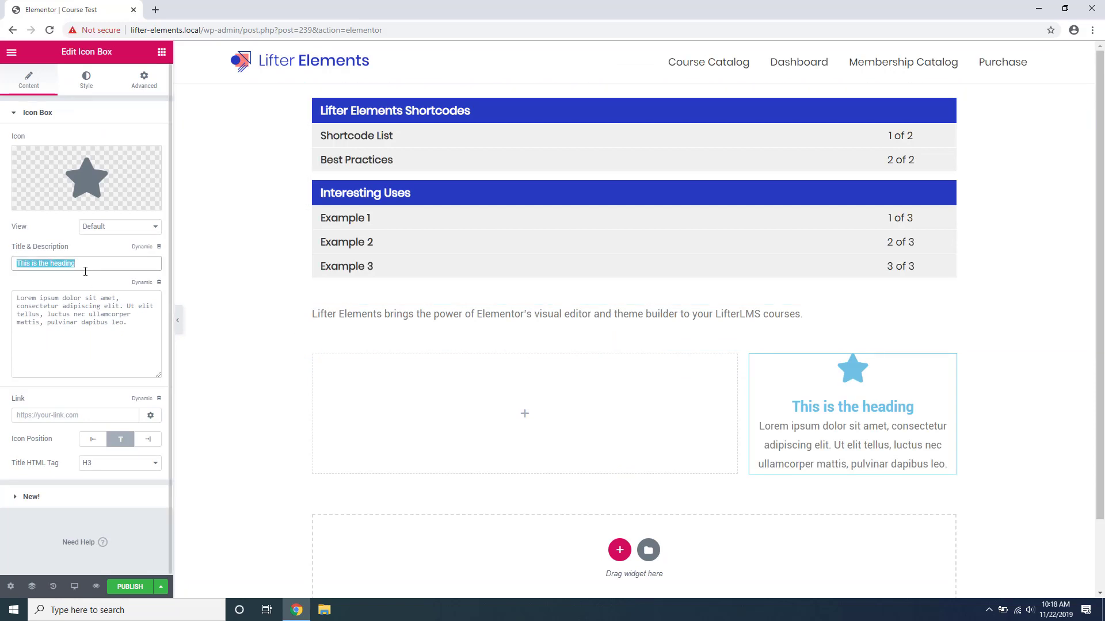
text(Difficulty)
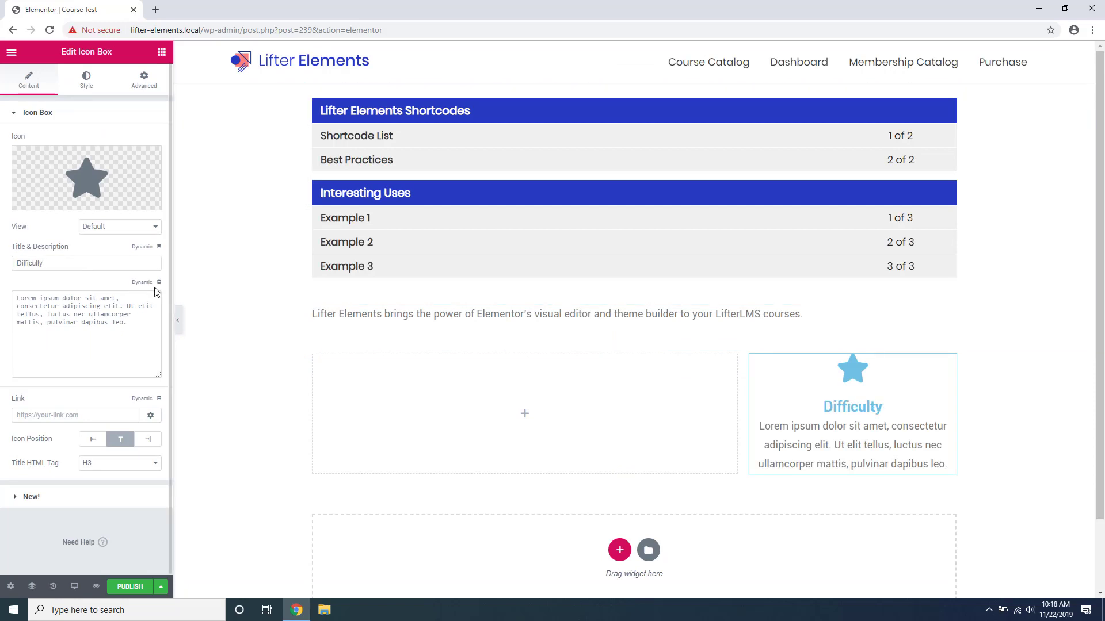
click(153, 285)
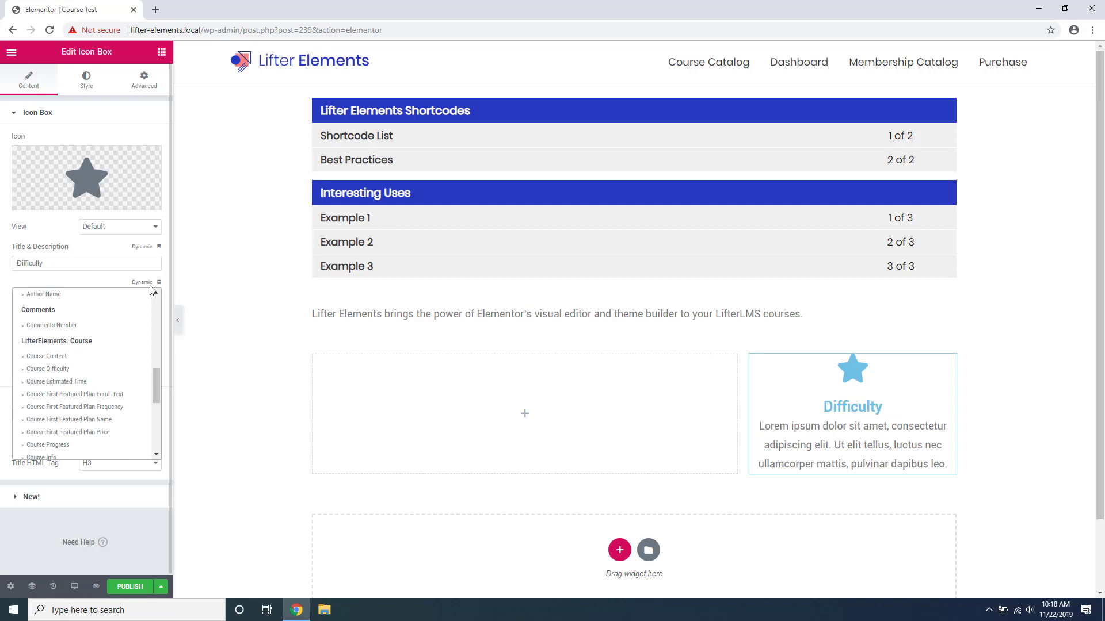
click(79, 367)
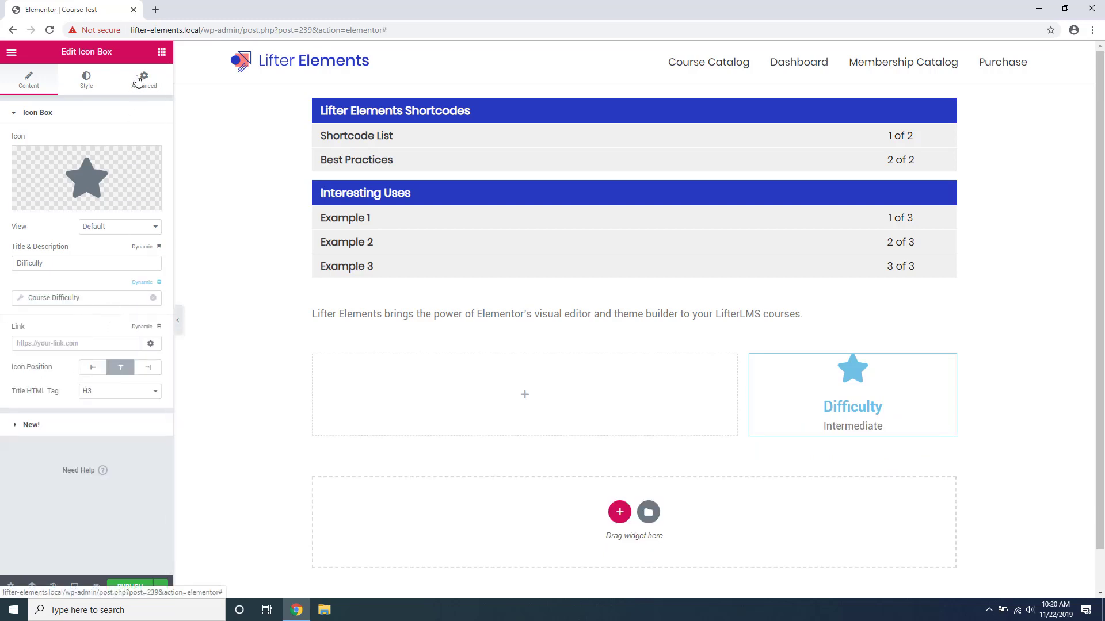
Add a conditional logic rule: User enrollment status is not Enrolled in current course
click(144, 81)
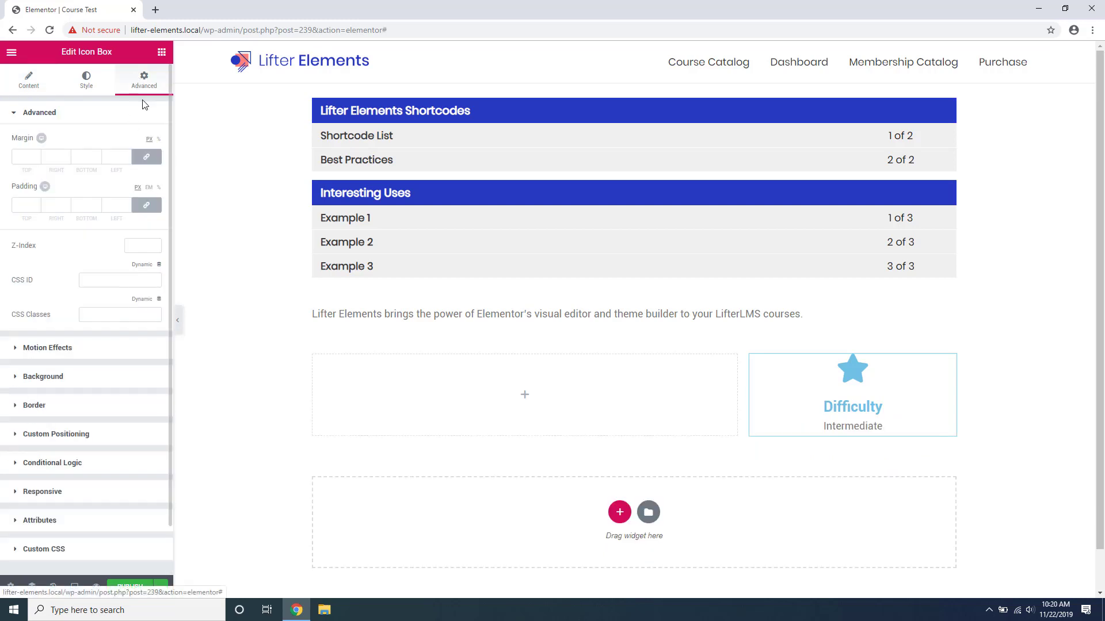
click(49, 463)
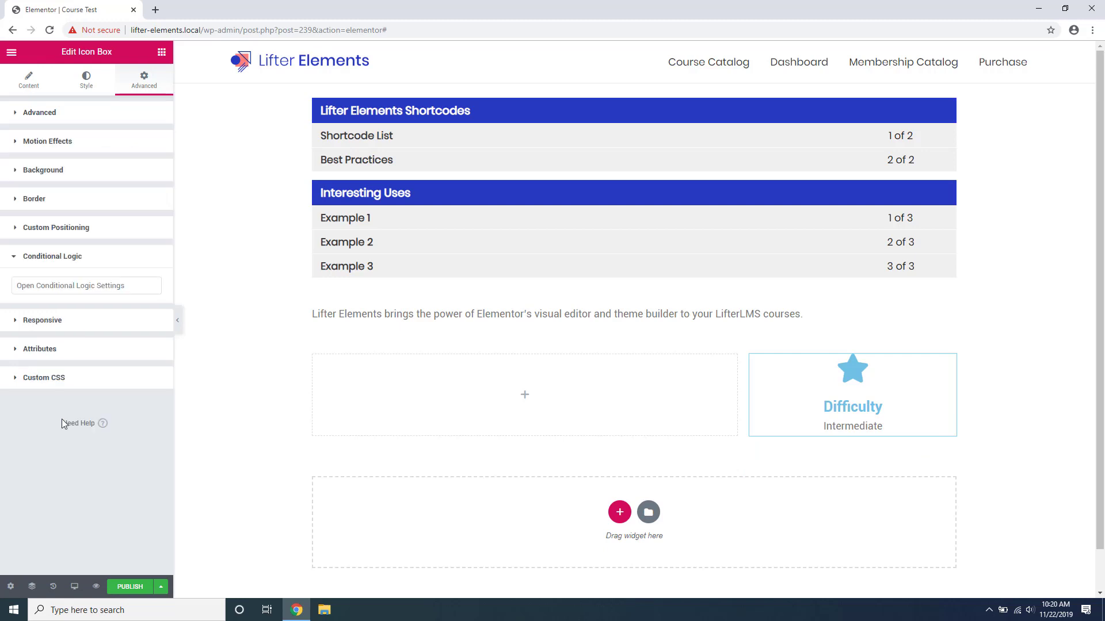
click(75, 293)
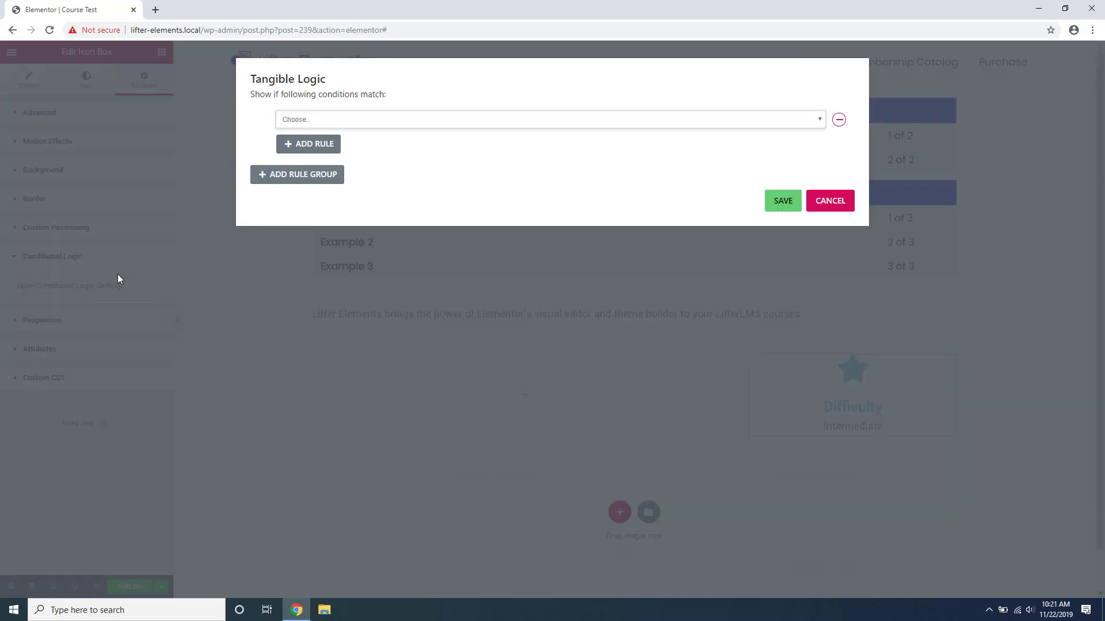
click(361, 119)
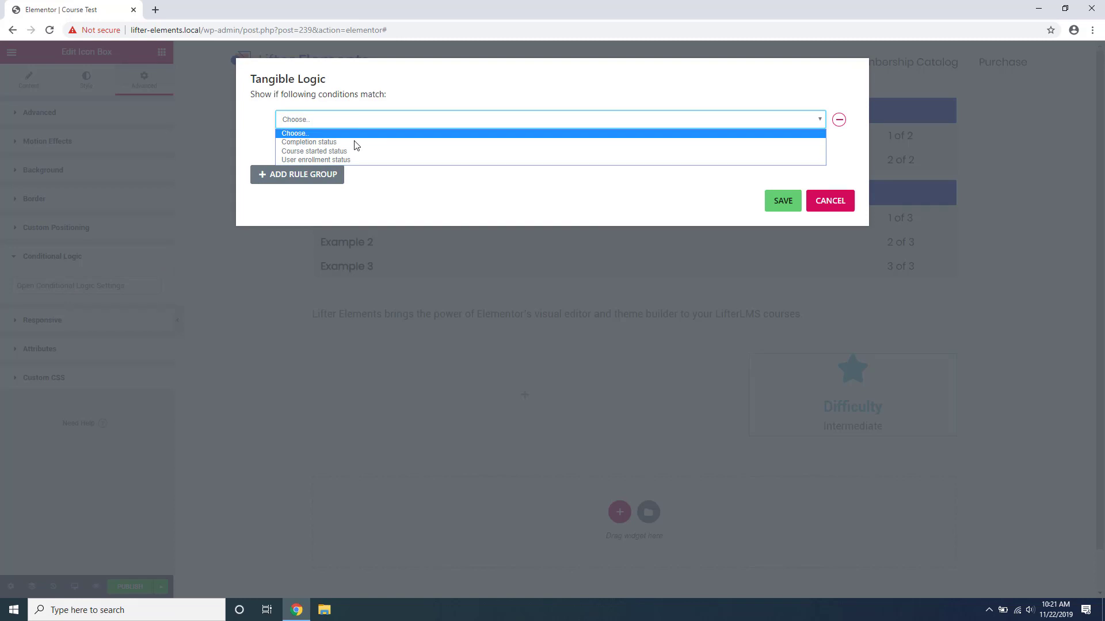
click(351, 160)
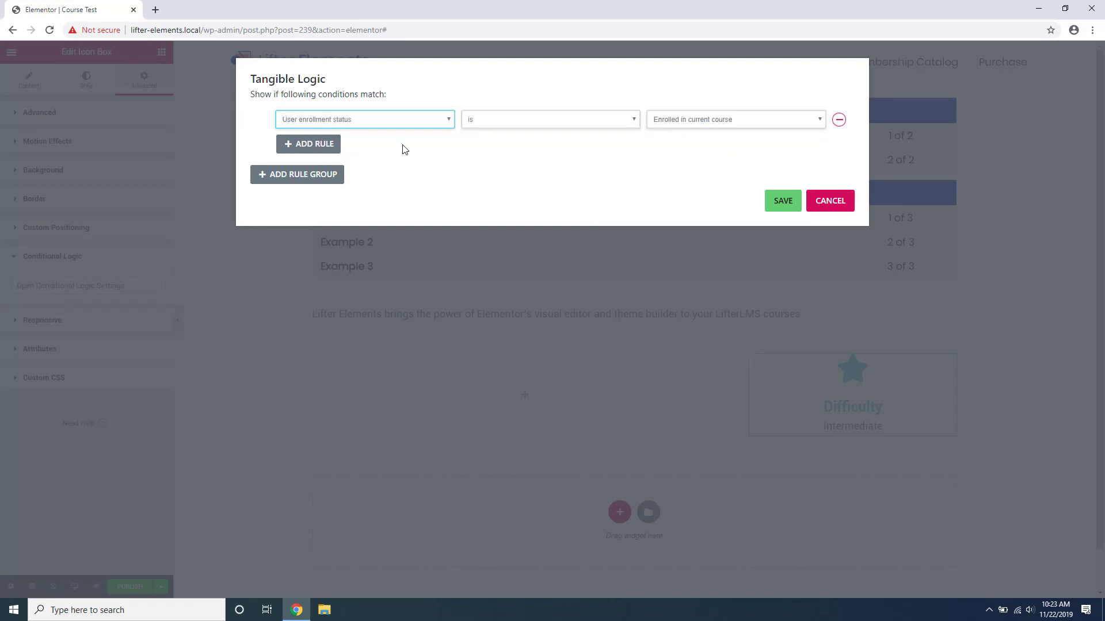
click(499, 125)
click(497, 144)
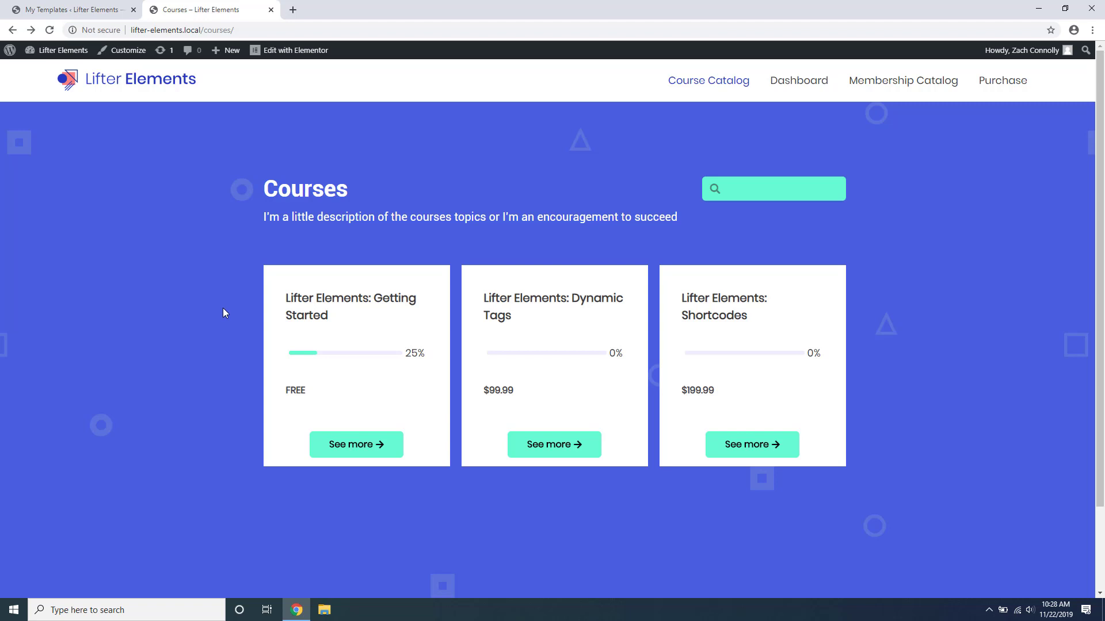
Open the Lifter Elements: Getting Started course and go to its Installing Lifter Elements lesson
click(347, 446)
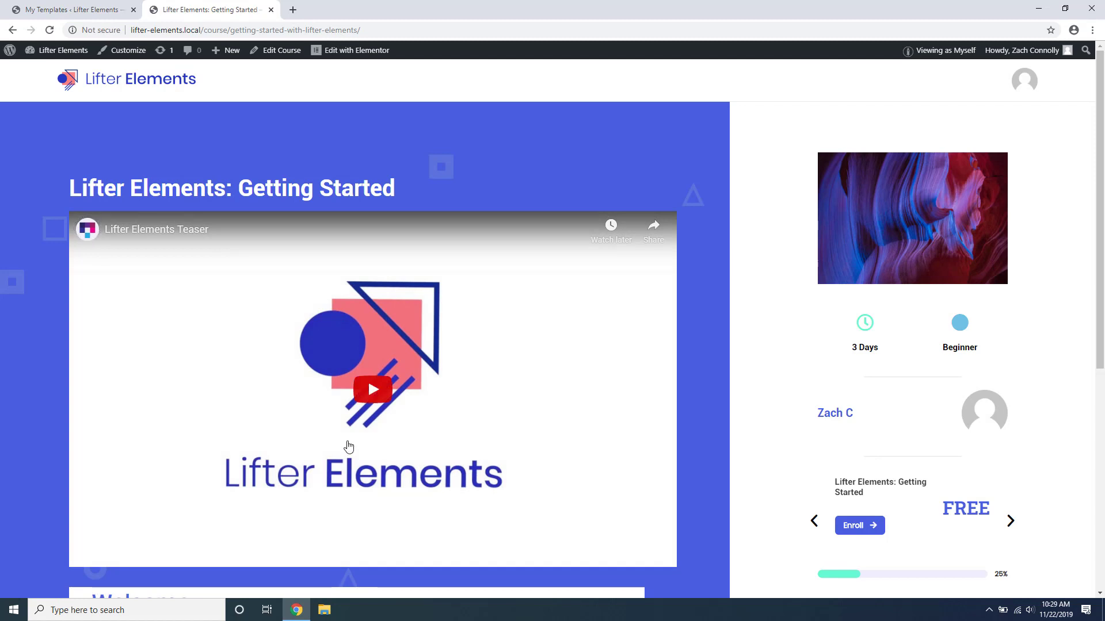
scroll(346, 447, down, 3)
scroll(345, 446, down, 4)
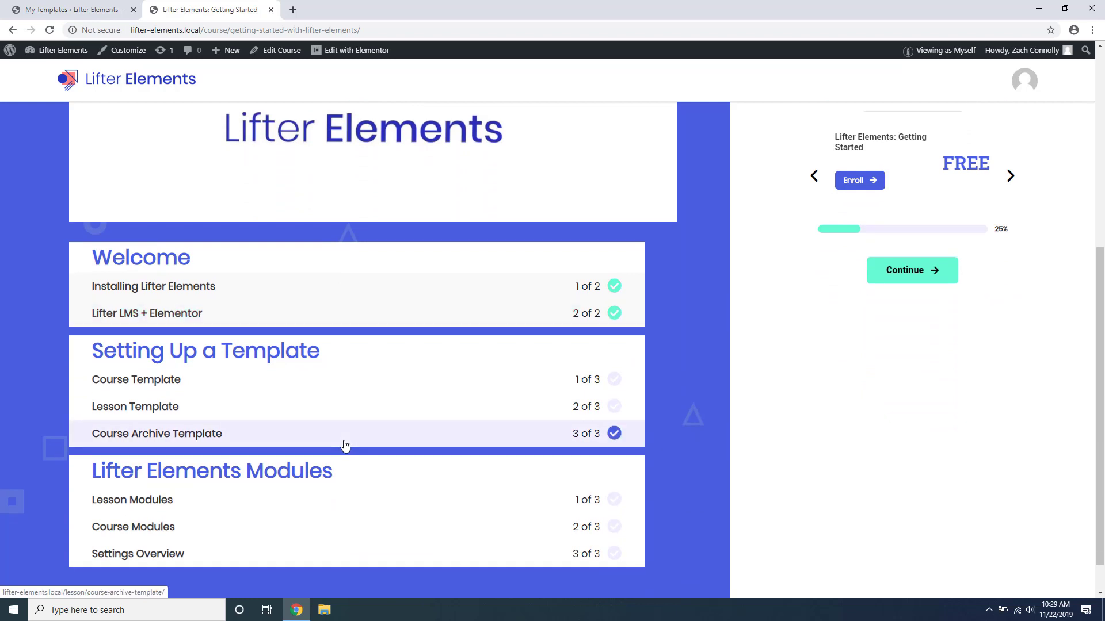
scroll(345, 446, down, 1)
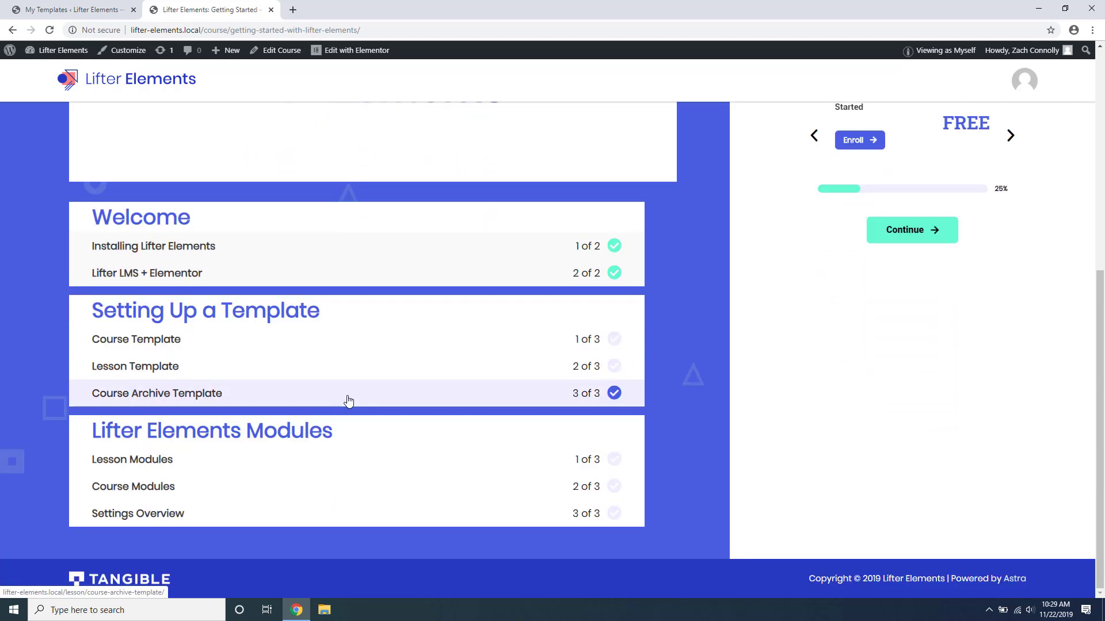
click(331, 253)
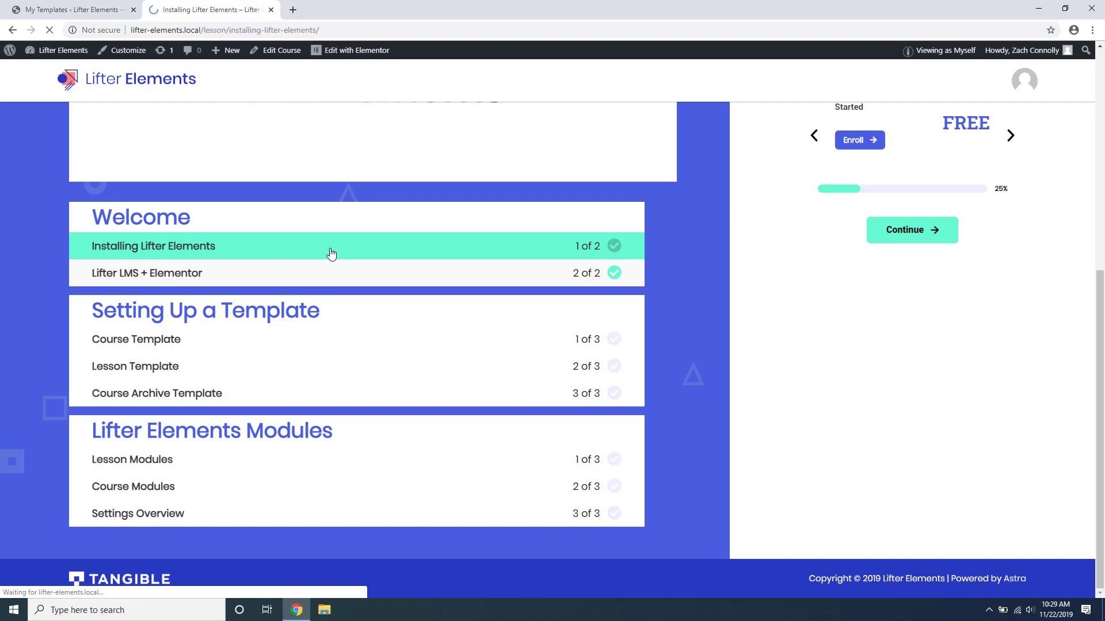